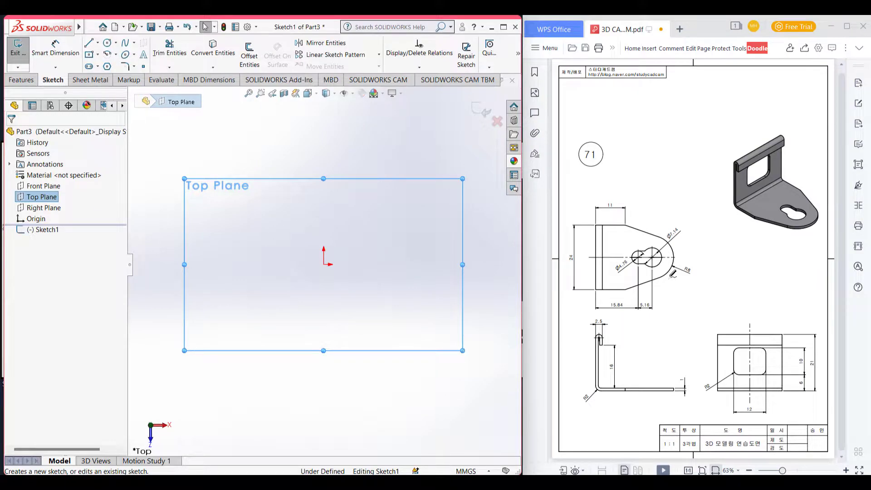
Step: Circle the 24 and 11 dimensions on the PDF drawing's plan view and remove the marks
{"action": "scroll", "coordinate": [693, 289], "scroll_direction": "up", "scroll_amount": 5, "text": "ctrl"}
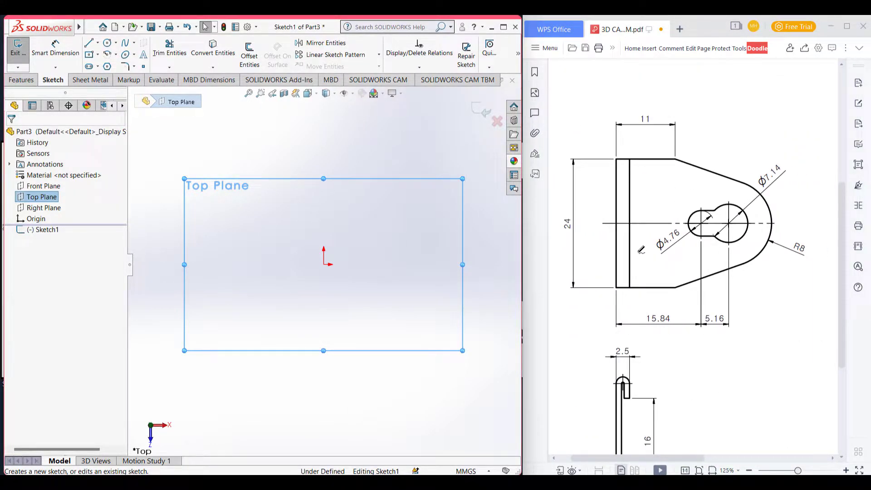
{"action": "left_click_drag", "start_coordinate": [580, 213], "coordinate": [579, 219]}
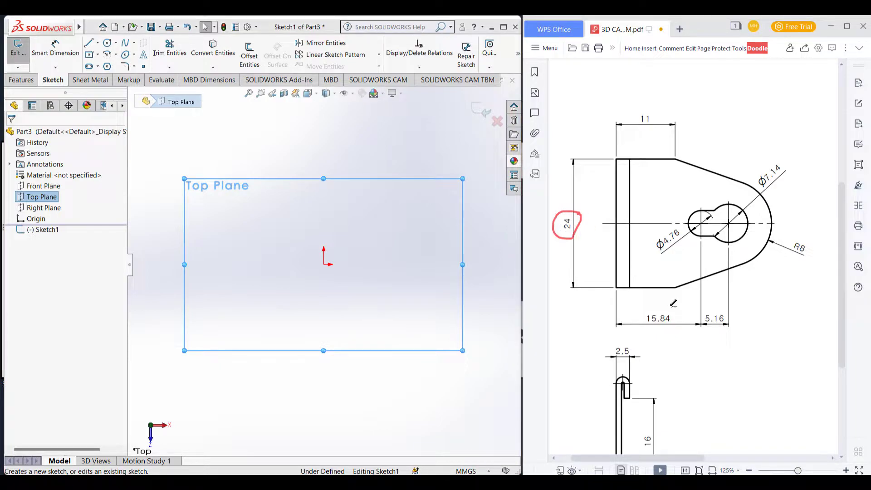
{"action": "mouse_move", "coordinate": [663, 105]}
{"action": "left_mouse_down"}
{"action": "mouse_move", "coordinate": [632, 135]}
{"action": "mouse_move", "coordinate": [661, 102]}
{"action": "left_mouse_up"}
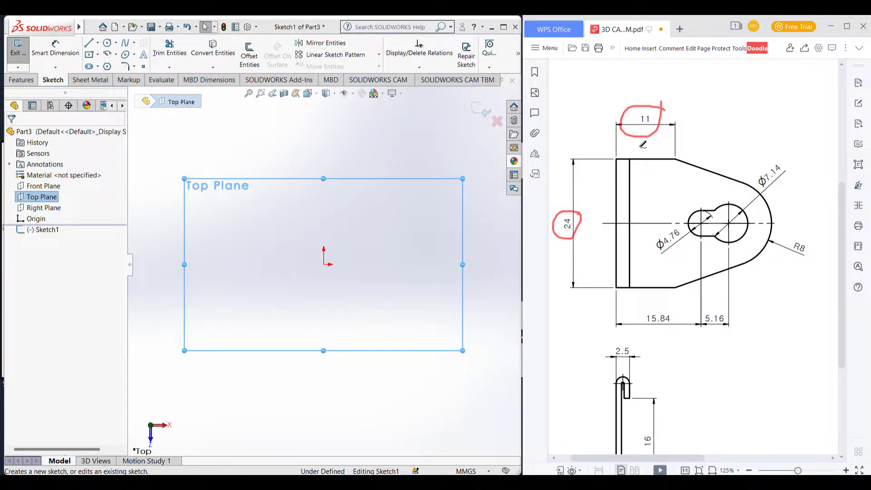
{"action": "key", "text": "ctrl+z"}
{"action": "key", "text": "ctrl+z"}
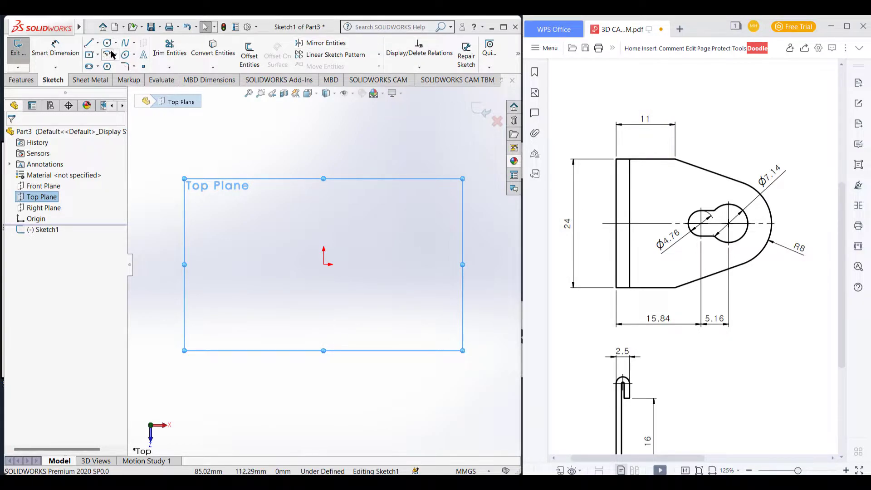
Step: Sketch a center rectangle on the origin, 24 mm high and 11 mm wide
{"action": "left_click", "coordinate": [91, 56]}
{"action": "left_click", "coordinate": [323, 264]}
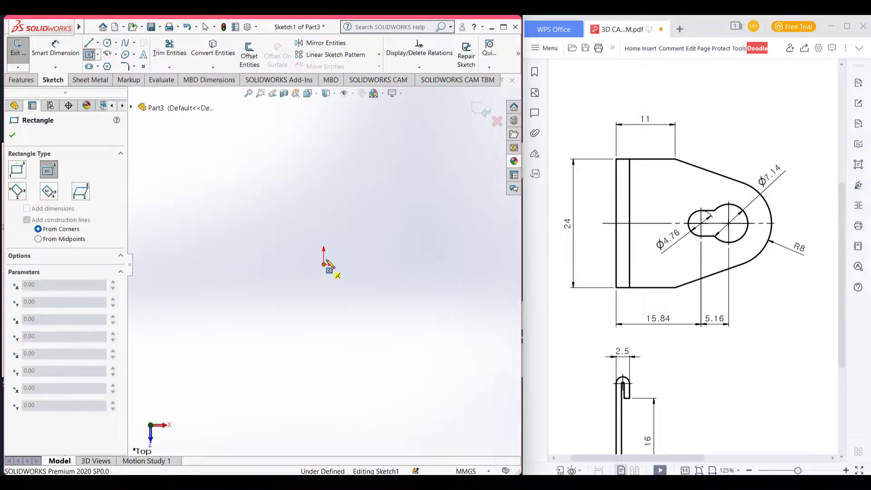
{"action": "type", "text": "2"}
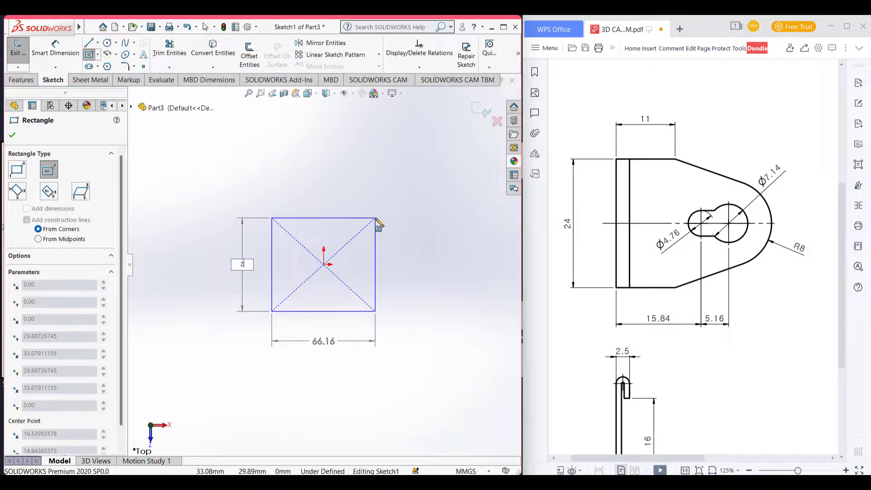
{"action": "type", "text": "4"}
{"action": "key", "text": "Tab"}
{"action": "type", "text": "11"}
{"action": "key", "text": "Return"}
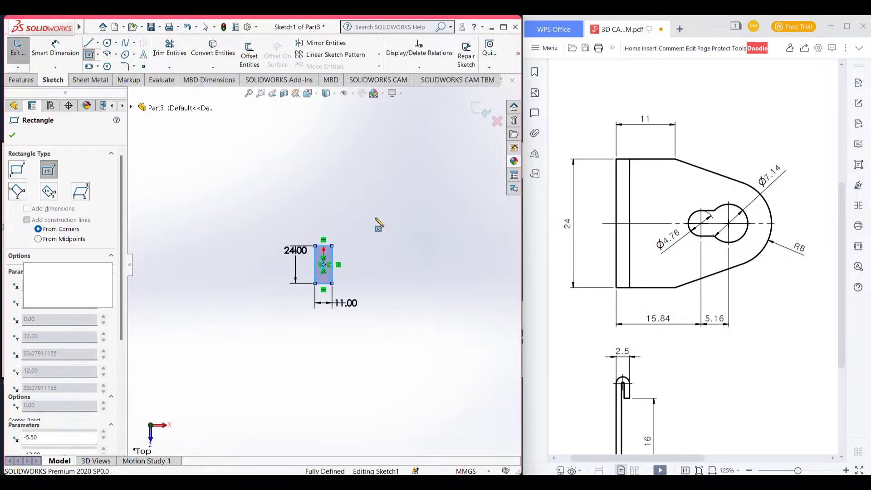
{"action": "key", "text": "f"}
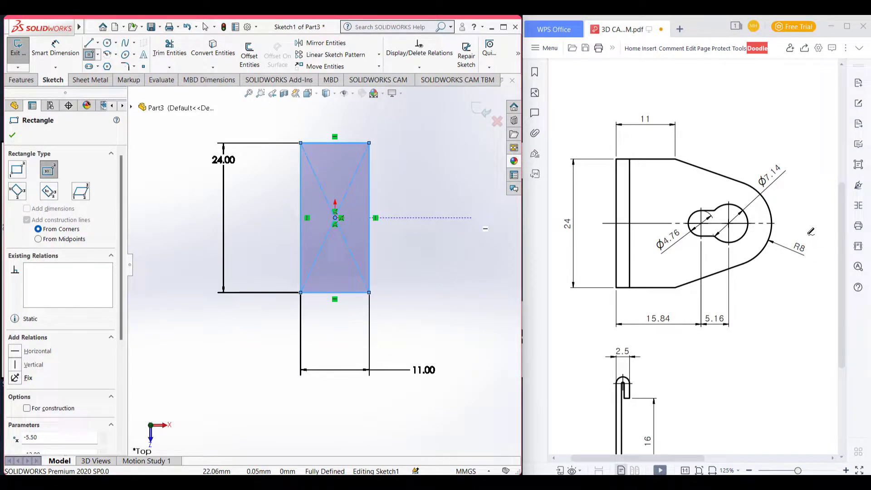
Step: Mark the R8 radius and the lower sloped edge on the PDF drawing and remove the marks
{"action": "left_click_drag", "start_coordinate": [810, 232], "coordinate": [790, 242]}
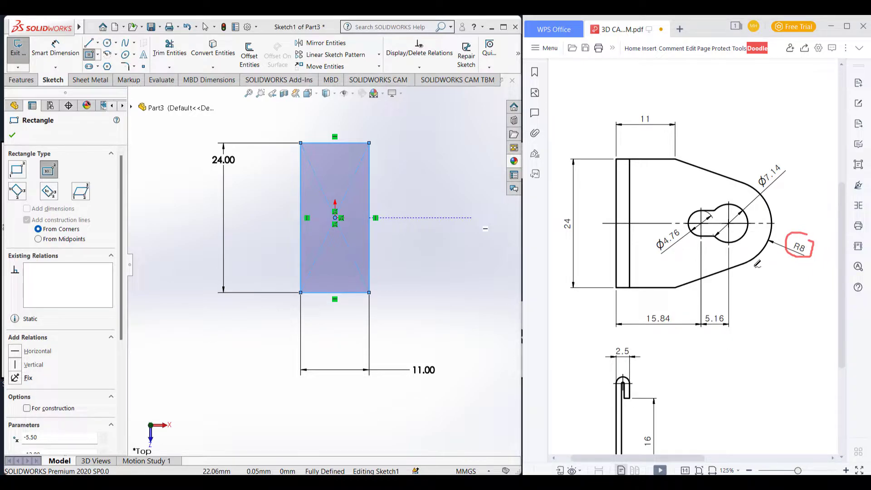
{"action": "left_click_drag", "start_coordinate": [755, 257], "coordinate": [694, 289]}
{"action": "key", "text": "ctrl+z"}
{"action": "key", "text": "ctrl+z"}
Step: Draw a circle with diameter 8*2 (16 mm), centred about 19.7 mm to the right of the origin and level with it
{"action": "key", "text": "f"}
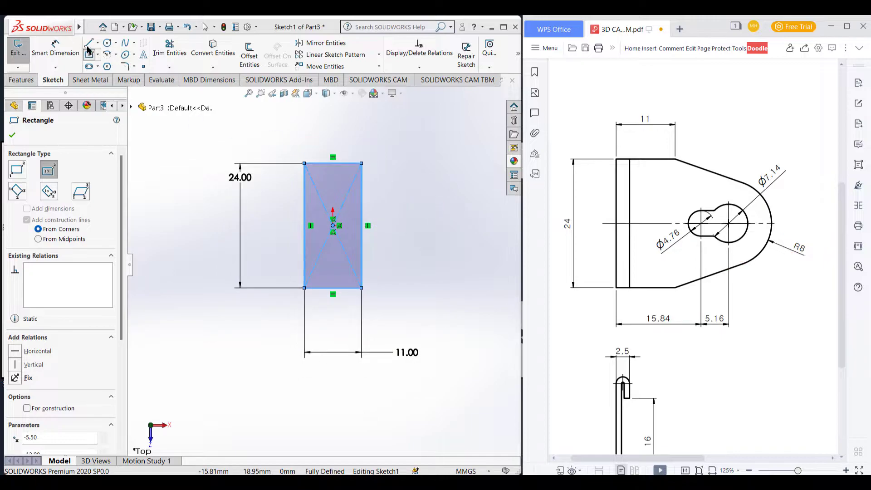
{"action": "left_click", "coordinate": [107, 43]}
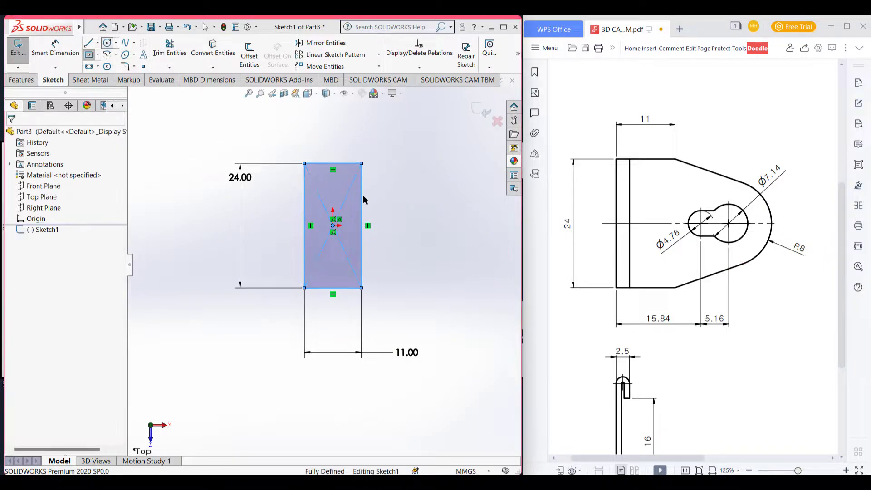
{"action": "left_click", "coordinate": [436, 226]}
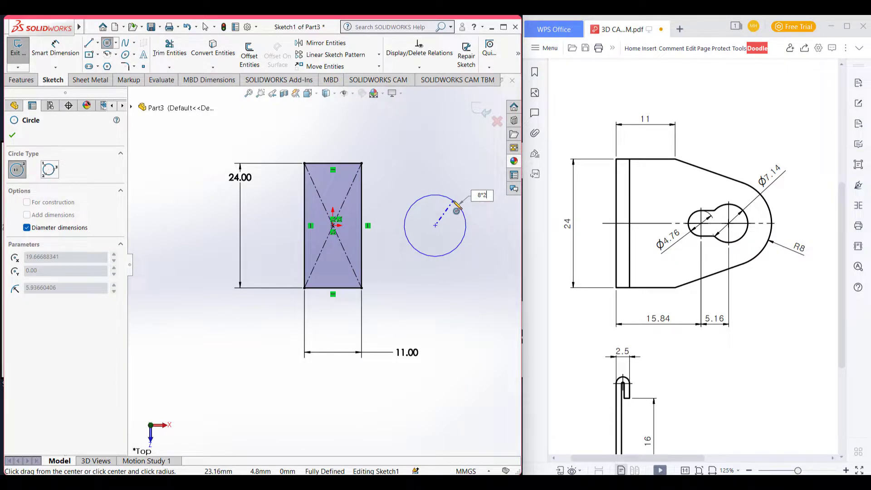
{"action": "type", "text": "8*2"}
{"action": "key", "text": "Return"}
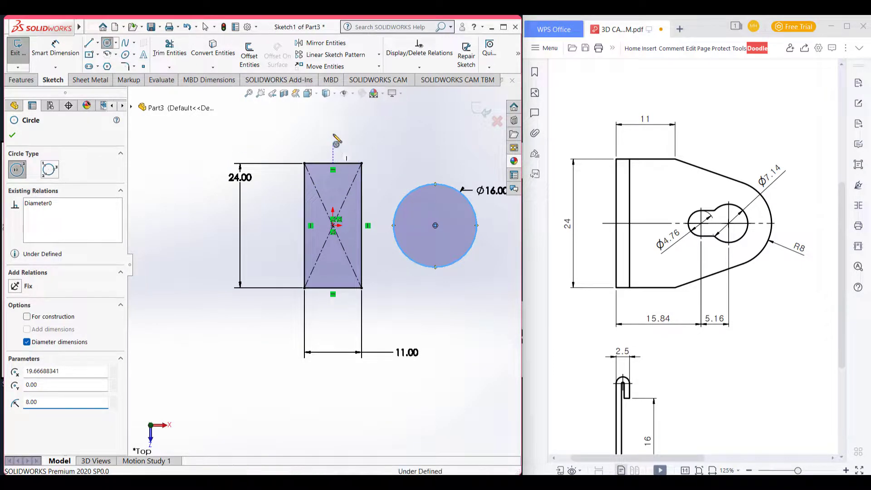
{"action": "key", "text": "Escape"}
Step: Dimension the distance from the rectangle's left edge to the circle's center as 15.84+5.16 (21 mm)
{"action": "mouse_move", "coordinate": [666, 310]}
{"action": "left_mouse_down"}
{"action": "mouse_move", "coordinate": [686, 320]}
{"action": "mouse_move", "coordinate": [676, 285]}
{"action": "left_mouse_up"}
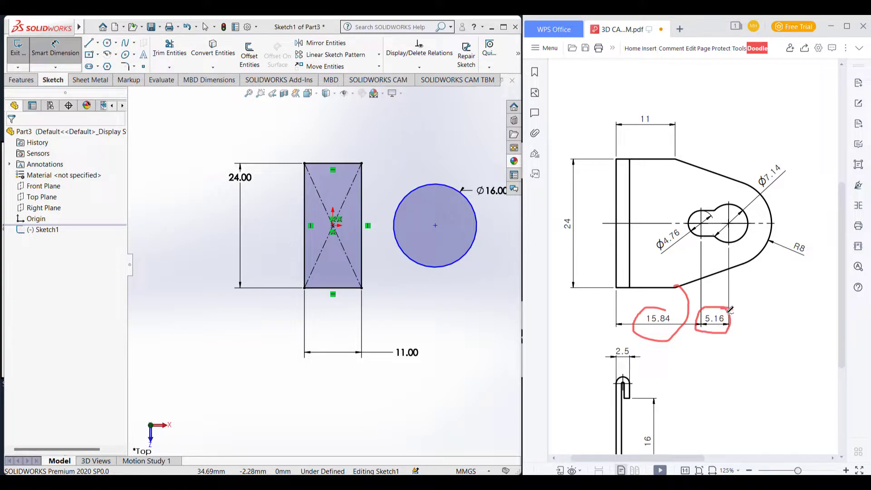
{"action": "left_click", "coordinate": [302, 271]}
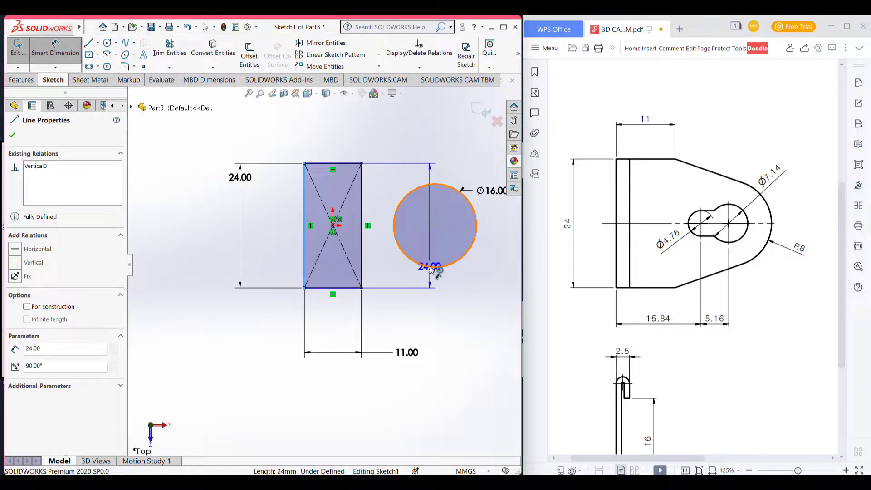
{"action": "left_click", "coordinate": [430, 265]}
{"action": "left_click", "coordinate": [382, 331]}
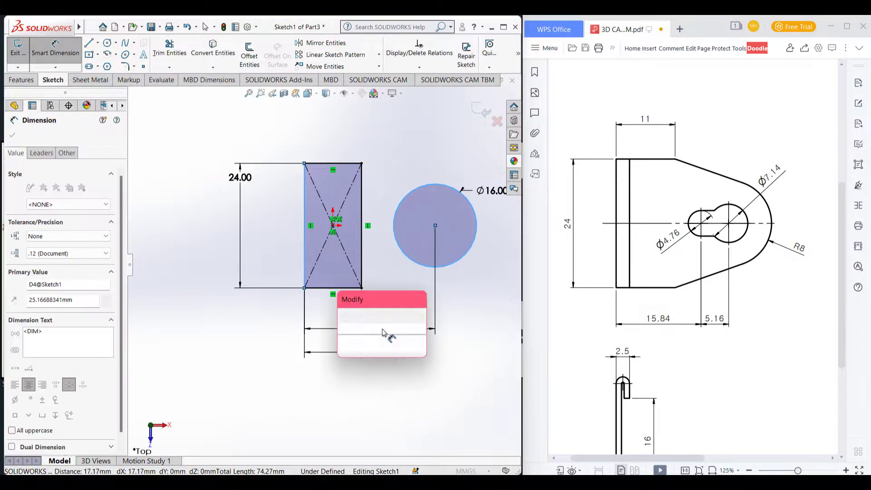
{"action": "type", "text": "15.84+5.16"}
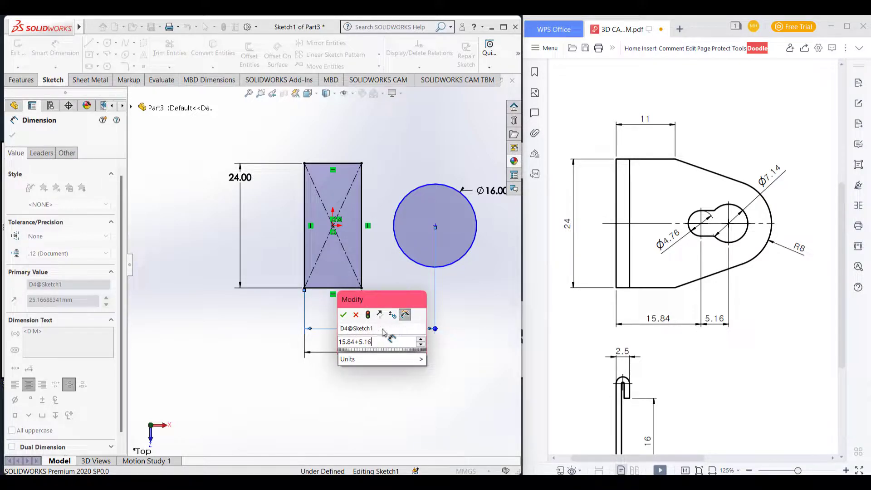
{"action": "key", "text": "Return"}
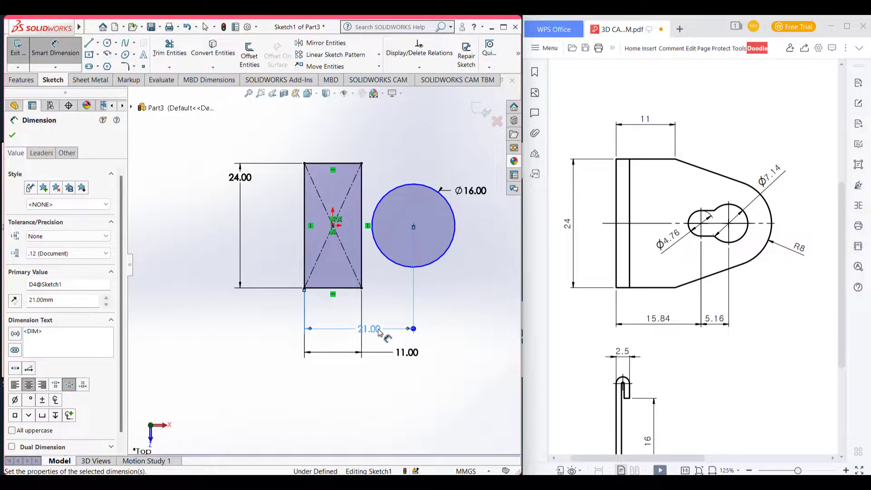
Step: Draw two lines from the rectangle's lower and upper right corners, each ending tangent to the 16 mm circle
{"action": "key", "text": "l"}
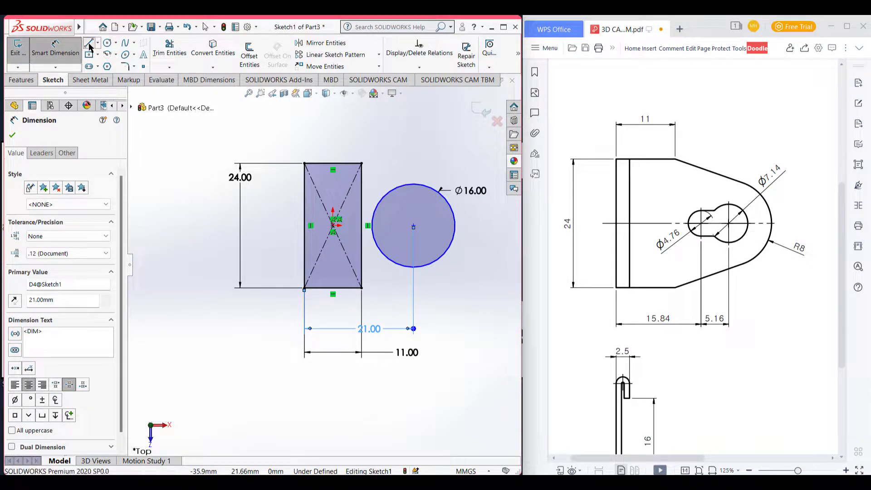
{"action": "left_click", "coordinate": [361, 288]}
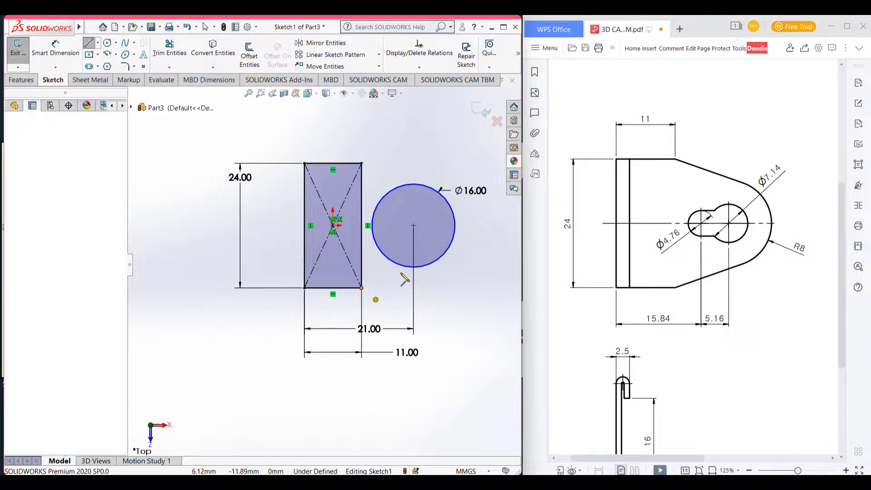
{"action": "left_click", "coordinate": [427, 266]}
{"action": "key", "text": "Escape"}
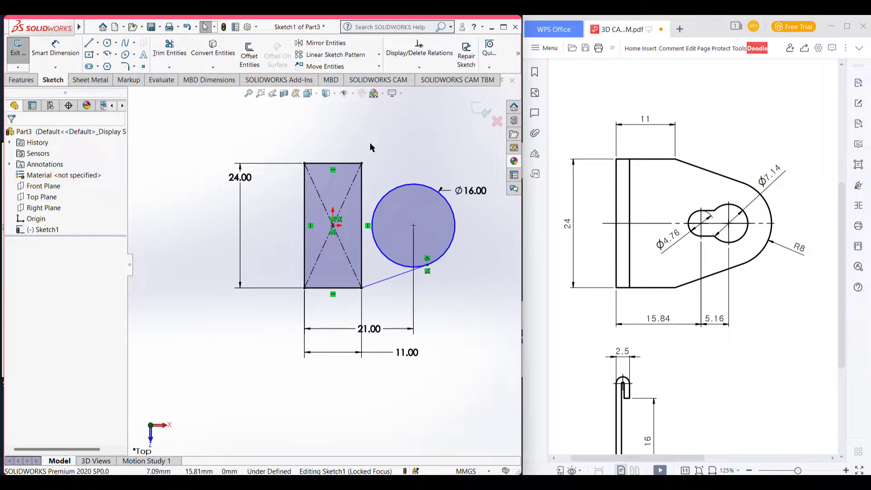
{"action": "right_click_drag", "start_coordinate": [380, 137], "coordinate": [345, 137]}
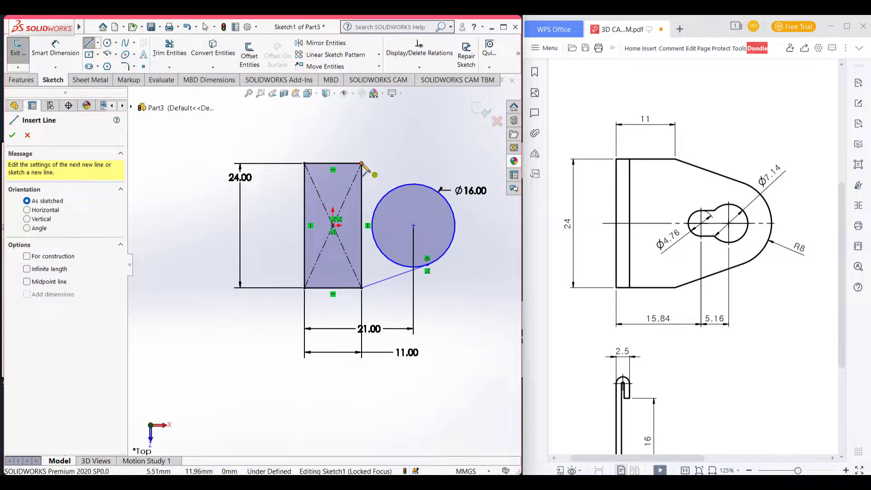
{"action": "left_click", "coordinate": [361, 163]}
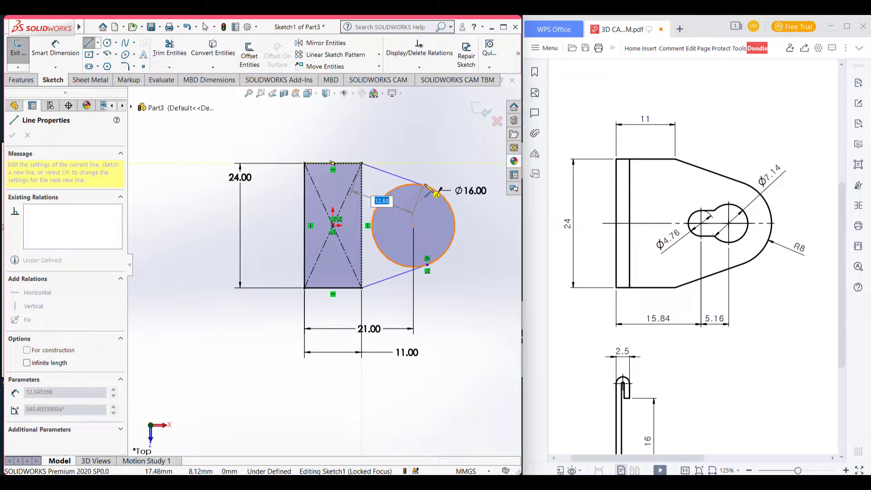
{"action": "left_click", "coordinate": [427, 185]}
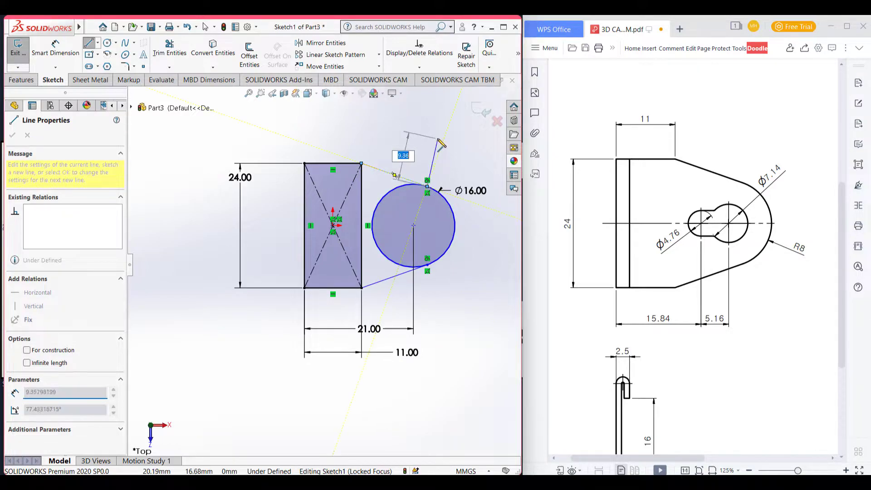
{"action": "key", "text": "Escape"}
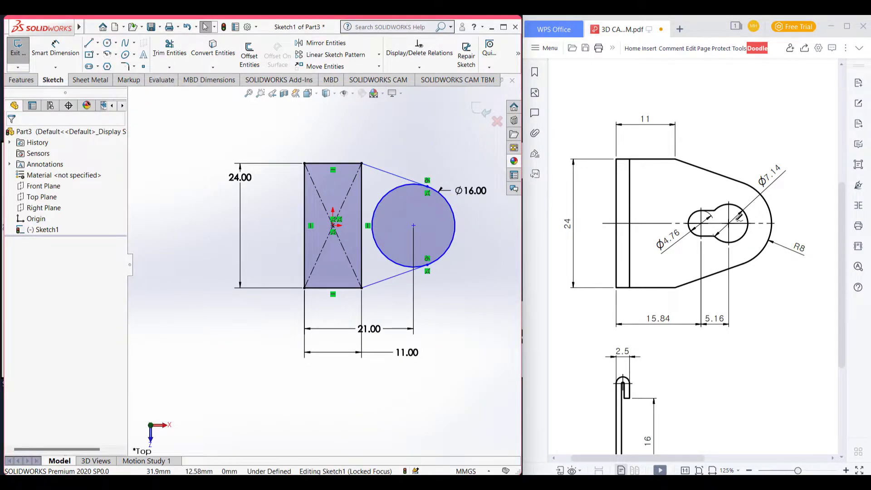
Step: Draw a 7.14 mm diameter circle at the 16 mm circle's center and a 4.76 mm diameter circle to its left, level with it
{"action": "left_click_drag", "start_coordinate": [737, 199], "coordinate": [679, 207]}
{"action": "mouse_move", "coordinate": [706, 236]}
{"action": "left_mouse_down"}
{"action": "mouse_move", "coordinate": [737, 206]}
{"action": "mouse_move", "coordinate": [728, 245]}
{"action": "mouse_move", "coordinate": [747, 209]}
{"action": "left_mouse_up"}
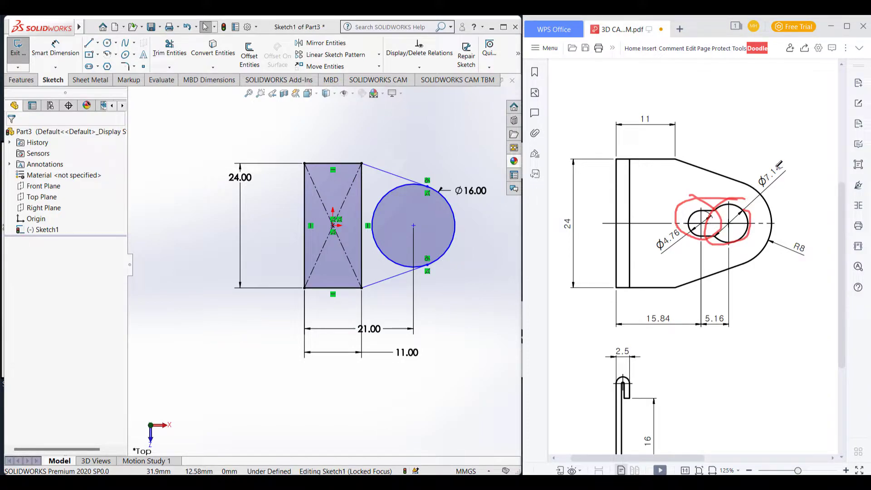
{"action": "left_click_drag", "start_coordinate": [788, 175], "coordinate": [760, 177]}
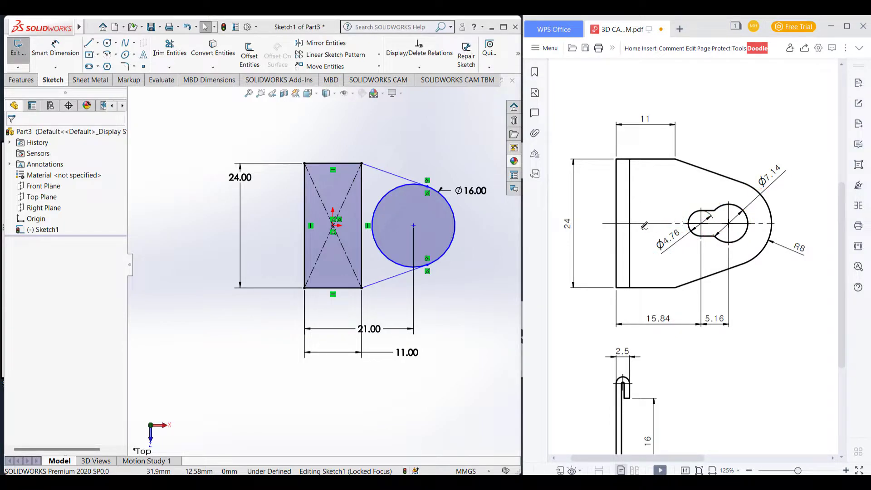
{"action": "left_click", "coordinate": [109, 44]}
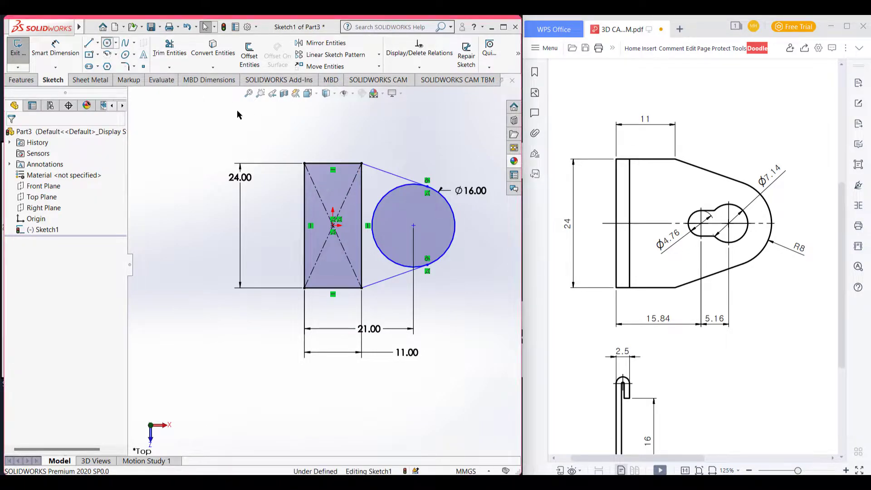
{"action": "scroll", "coordinate": [418, 224], "scroll_direction": "down", "scroll_amount": 2}
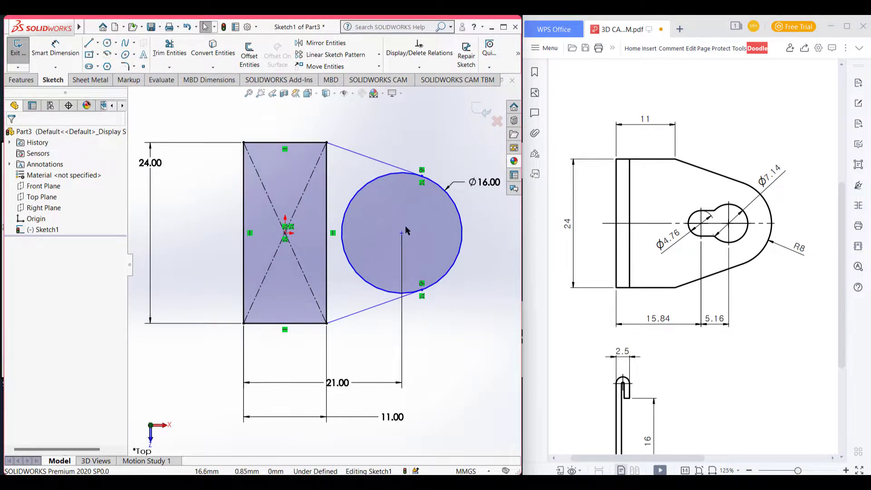
{"action": "left_click", "coordinate": [107, 43]}
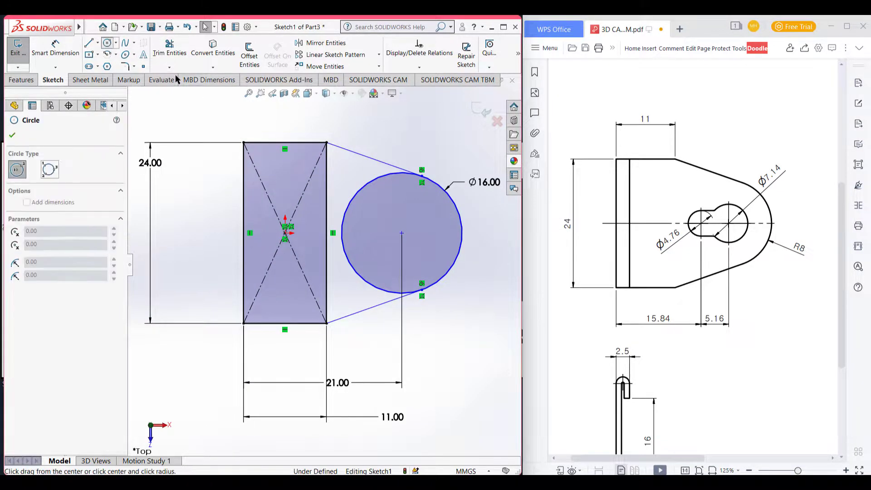
{"action": "left_click", "coordinate": [402, 234]}
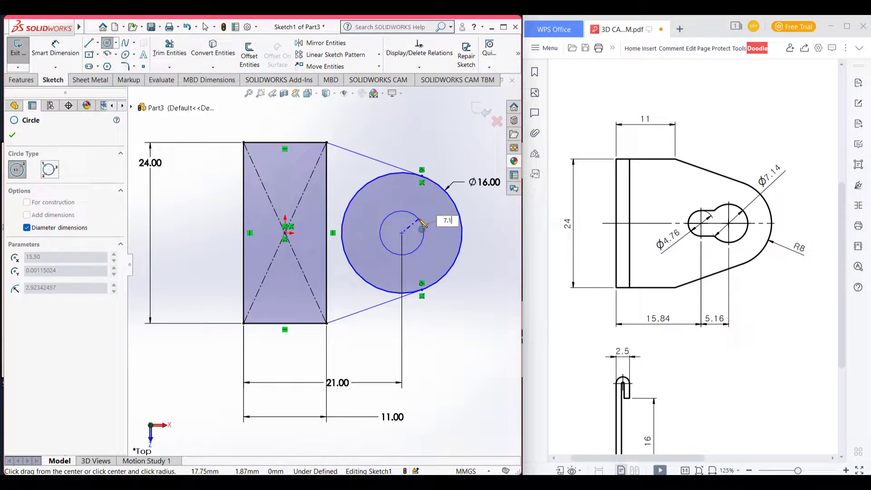
{"action": "key", "text": "Return"}
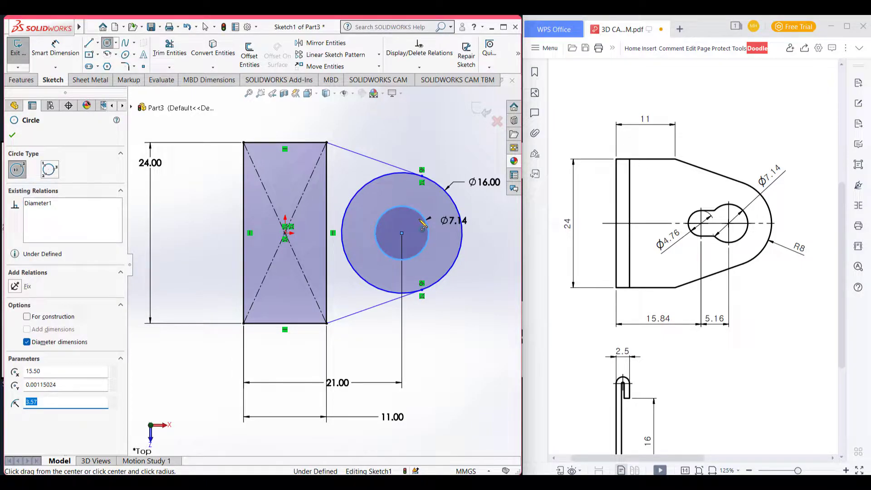
{"action": "left_click", "coordinate": [355, 233]}
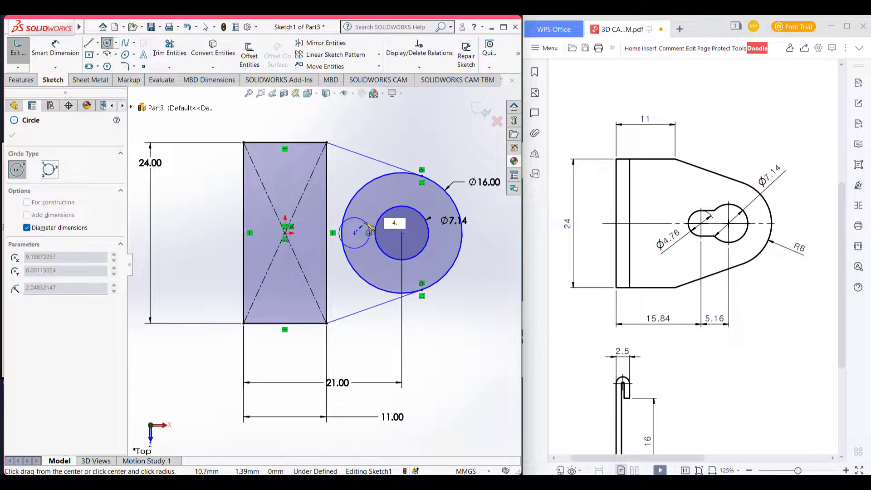
{"action": "key", "text": "Return"}
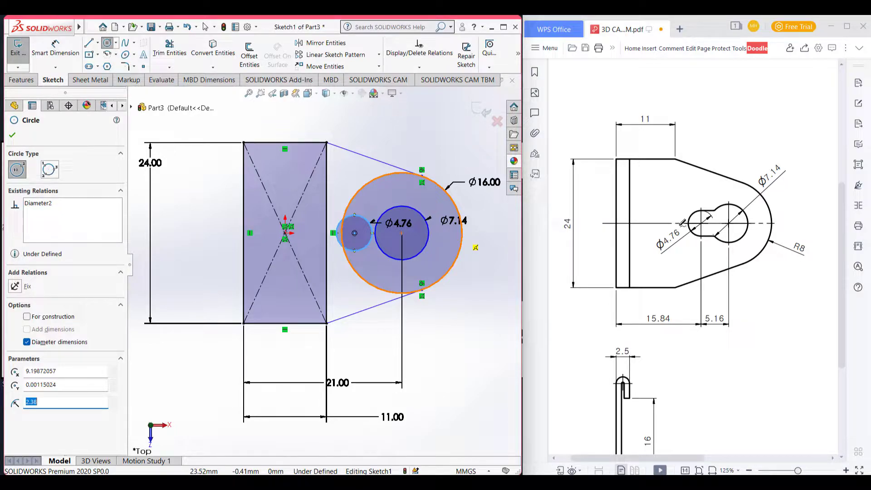
Step: Dimension the distance from the rectangle's left edge to the 4.76 mm circle's center as 15.84 mm
{"action": "left_click_drag", "start_coordinate": [681, 225], "coordinate": [674, 257]}
{"action": "left_click_drag", "start_coordinate": [671, 302], "coordinate": [658, 336]}
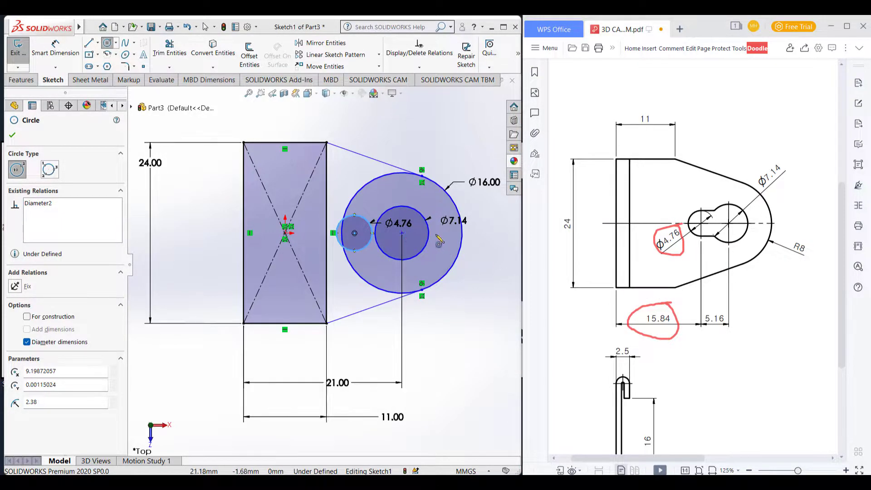
{"action": "right_click_drag", "start_coordinate": [346, 174], "coordinate": [346, 133]}
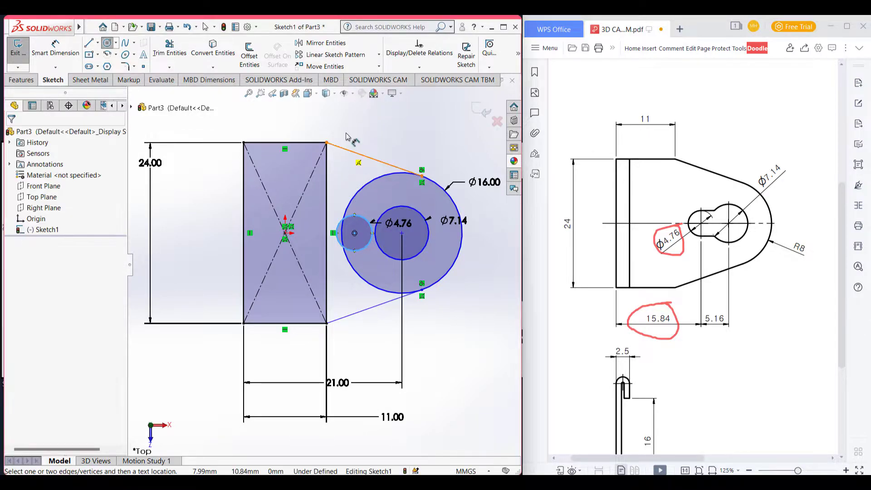
{"action": "left_click", "coordinate": [356, 250]}
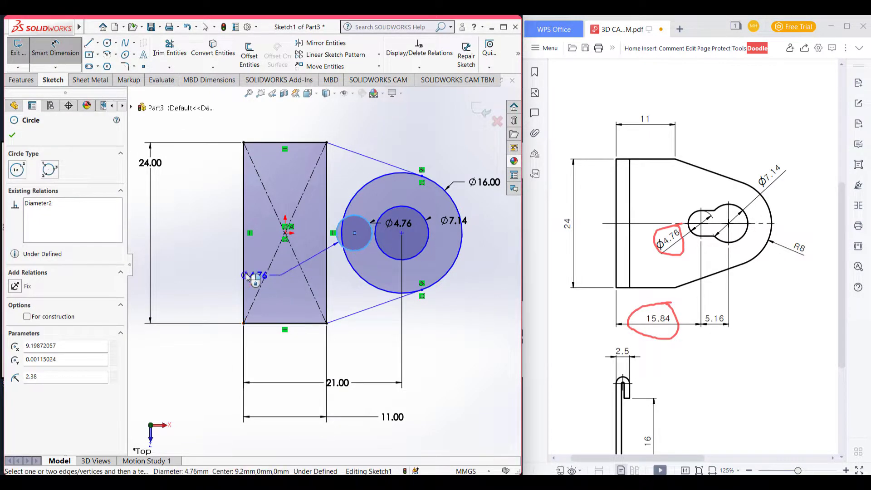
{"action": "left_click", "coordinate": [244, 273]}
{"action": "left_click", "coordinate": [296, 353]}
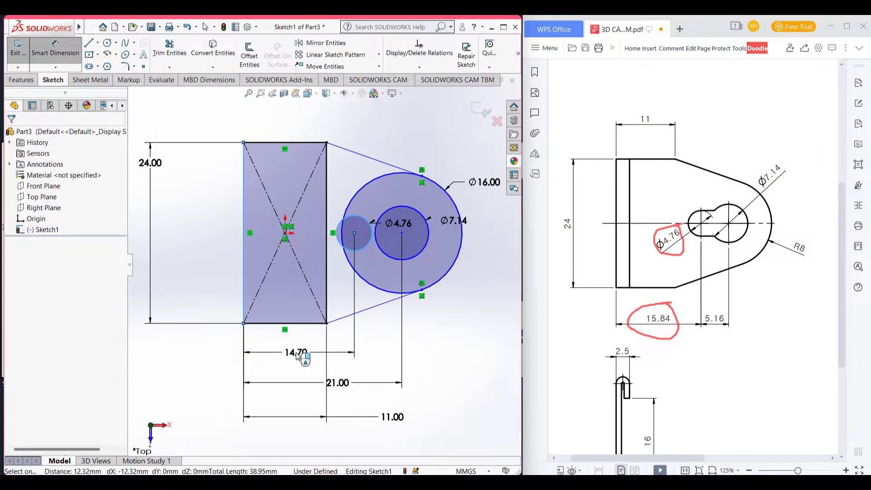
{"action": "type", "text": "15.84"}
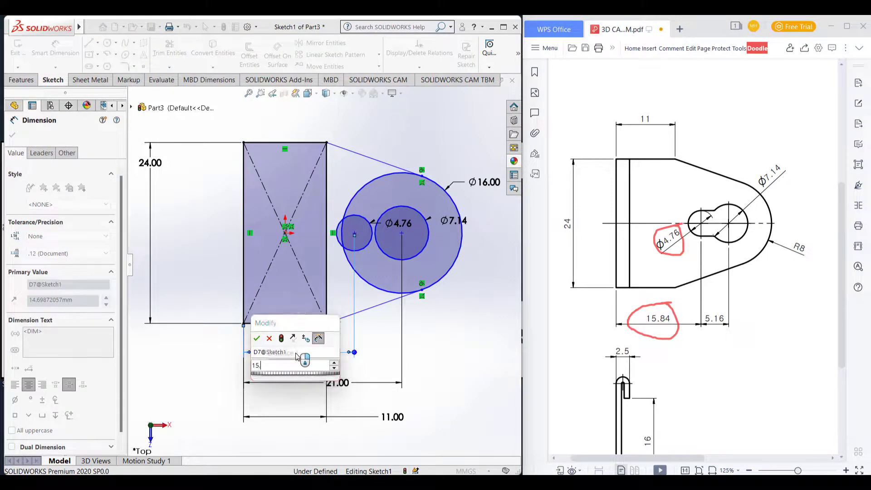
{"action": "key", "text": "Return"}
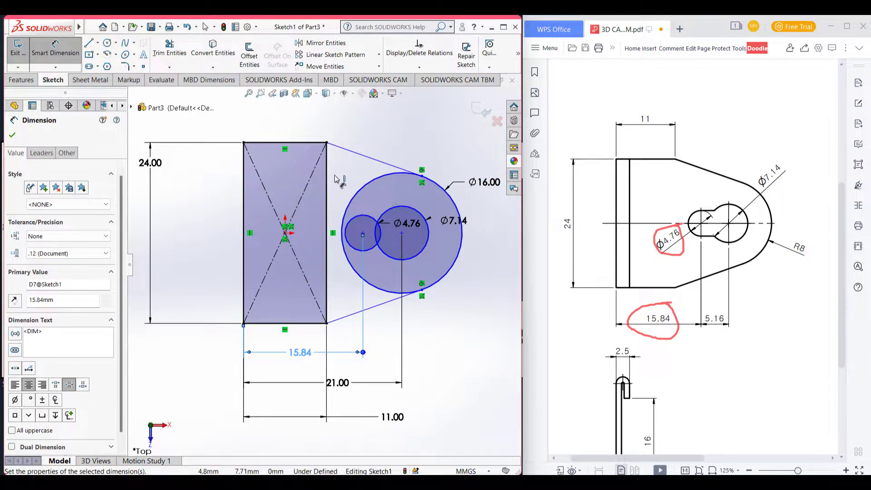
Step: Trim away the rectangle's diagonals and right edge, the 16 mm circle's inner arc and the overlapping arcs of the two keyhole circles
{"action": "left_click", "coordinate": [170, 47]}
{"action": "mouse_move", "coordinate": [293, 175]}
{"action": "left_mouse_down"}
{"action": "mouse_move", "coordinate": [308, 191]}
{"action": "mouse_move", "coordinate": [269, 262]}
{"action": "left_mouse_up"}
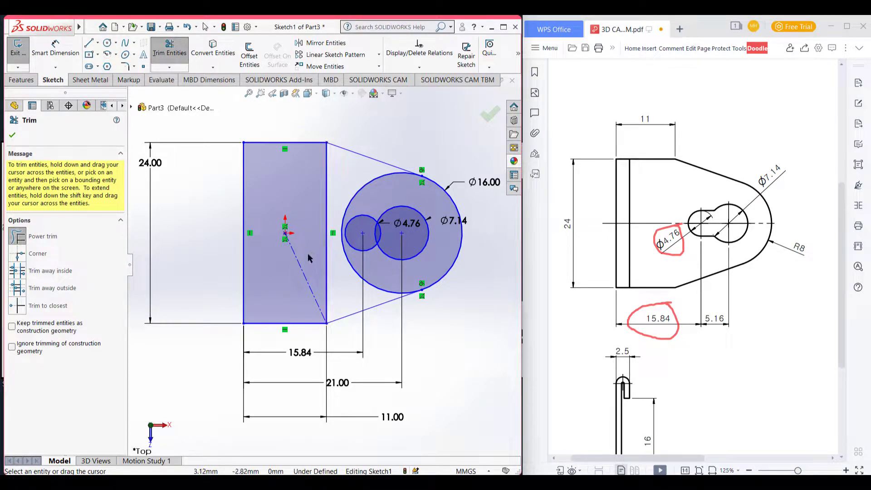
{"action": "mouse_move", "coordinate": [331, 275]}
{"action": "left_mouse_down"}
{"action": "mouse_move", "coordinate": [313, 273]}
{"action": "mouse_move", "coordinate": [363, 274]}
{"action": "left_mouse_up"}
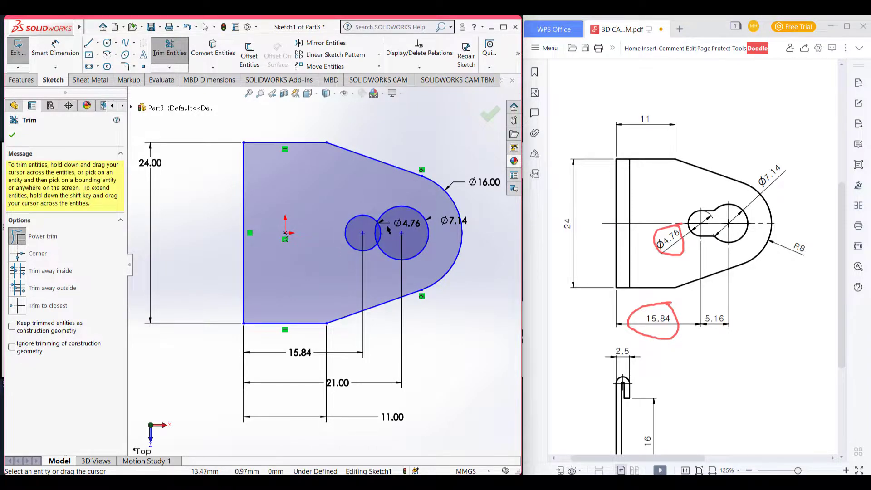
{"action": "scroll", "coordinate": [386, 226], "scroll_direction": "down", "scroll_amount": 2}
{"action": "left_click_drag", "start_coordinate": [381, 235], "coordinate": [360, 239]}
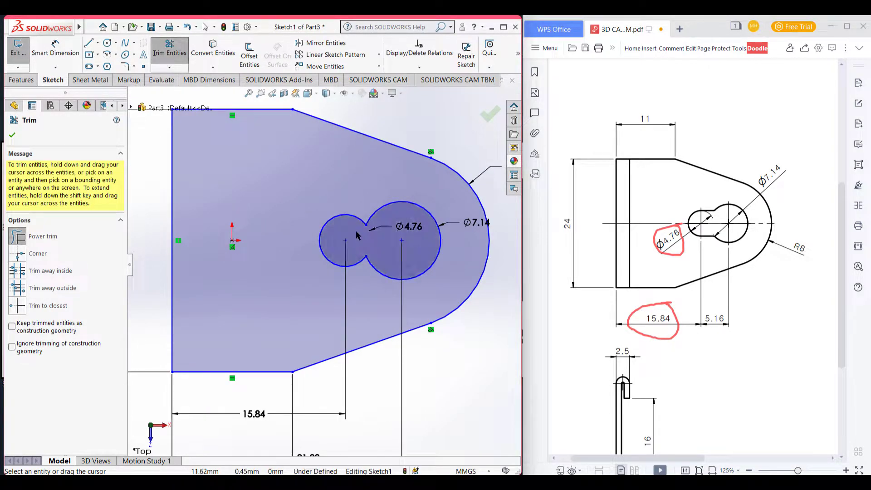
Step: Draw connected lines from the small keyhole circle's top horizontally to the 7.14 mm circle, vertically down, and back to the small circle's bottom
{"action": "left_click", "coordinate": [89, 43]}
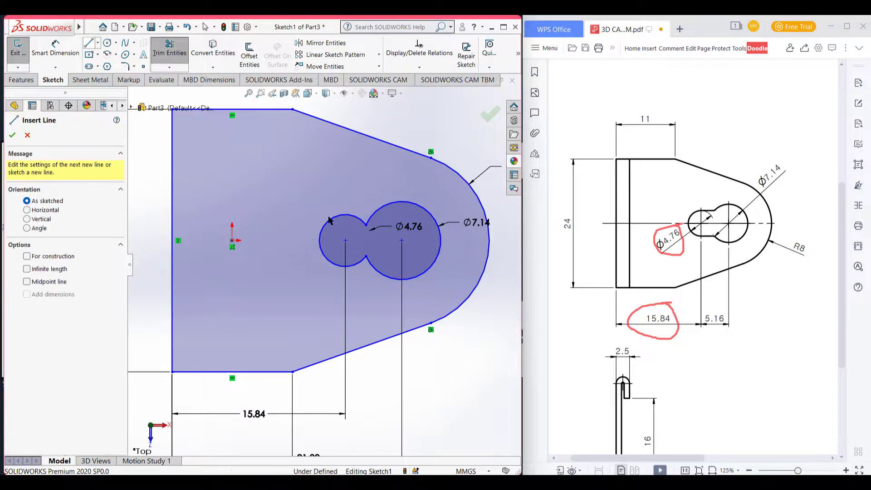
{"action": "left_click", "coordinate": [345, 214]}
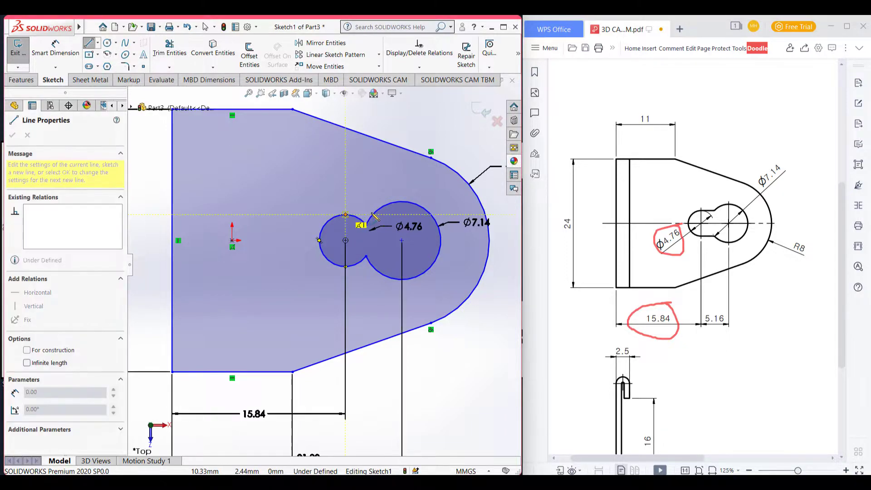
{"action": "left_click", "coordinate": [373, 214]}
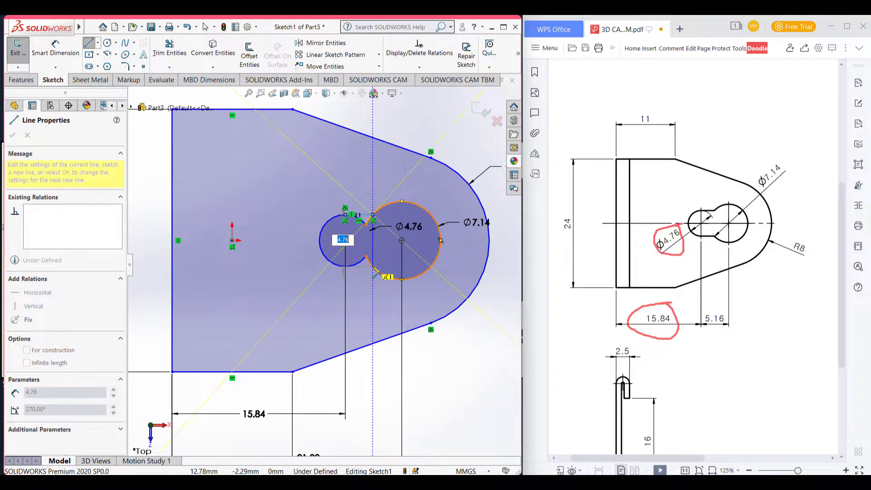
{"action": "left_click", "coordinate": [372, 267]}
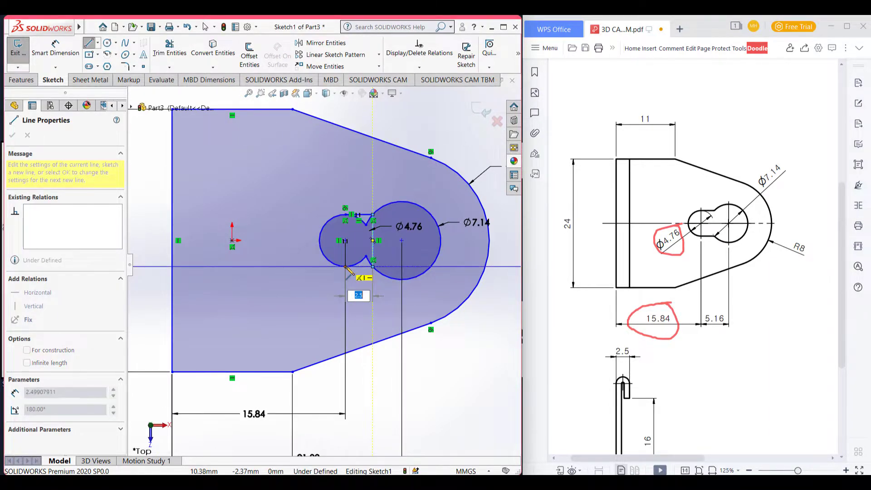
{"action": "left_click", "coordinate": [346, 267]}
{"action": "scroll", "coordinate": [322, 262], "scroll_direction": "up", "scroll_amount": 1}
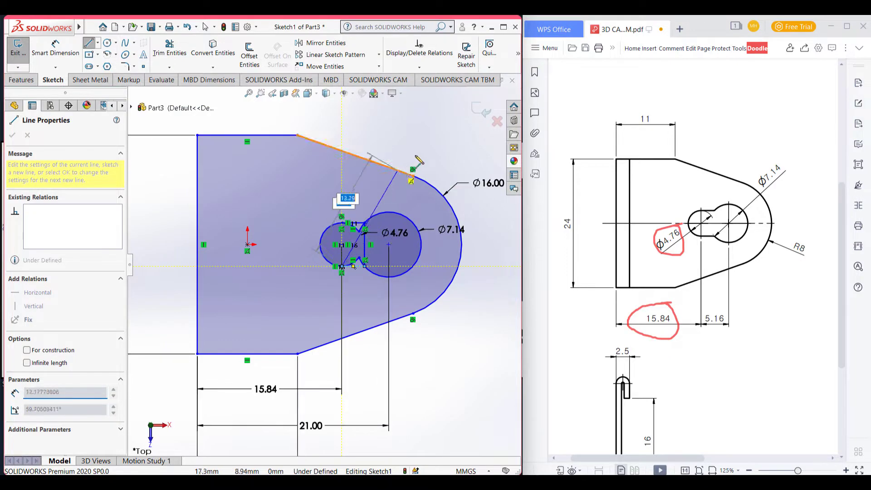
Step: Trim away the vertical line across the keyhole neck and the pointed arc pieces inside the two horizontal lines
{"action": "right_click_drag", "start_coordinate": [423, 151], "coordinate": [394, 189]}
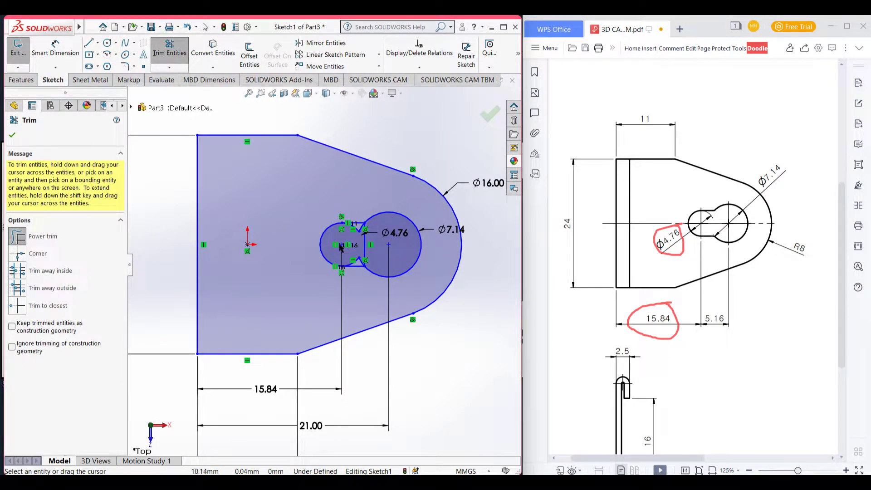
{"action": "scroll", "coordinate": [347, 244], "scroll_direction": "down", "scroll_amount": 4}
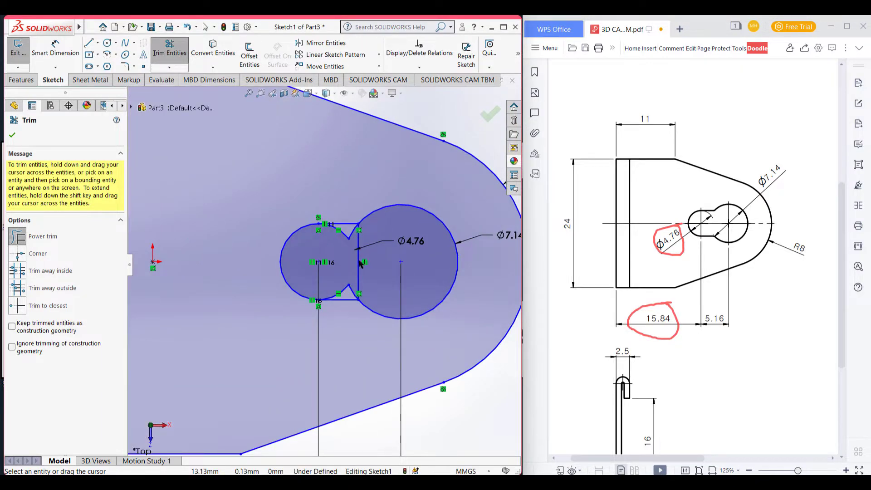
{"action": "left_click", "coordinate": [349, 236]}
{"action": "left_click", "coordinate": [349, 287]}
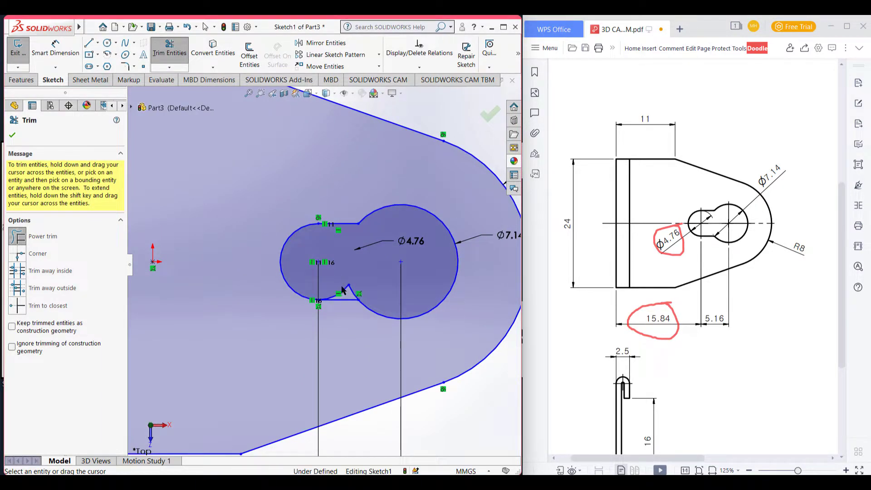
{"action": "scroll", "coordinate": [368, 272], "scroll_direction": "up", "scroll_amount": 3}
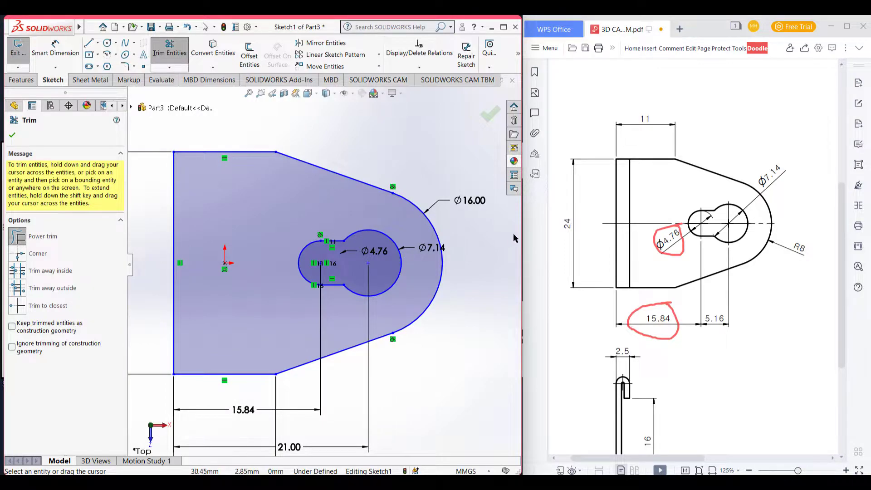
{"action": "key", "text": "Escape"}
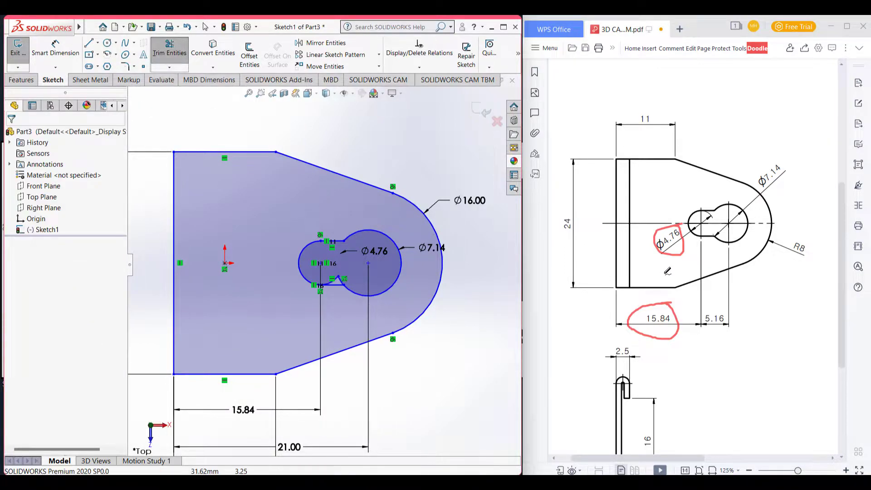
Step: Trim the restored upper and lower arc remnants out of the keyhole neck again and clear the red markings from the drawing
{"action": "scroll", "coordinate": [297, 259], "scroll_direction": "down", "scroll_amount": 3}
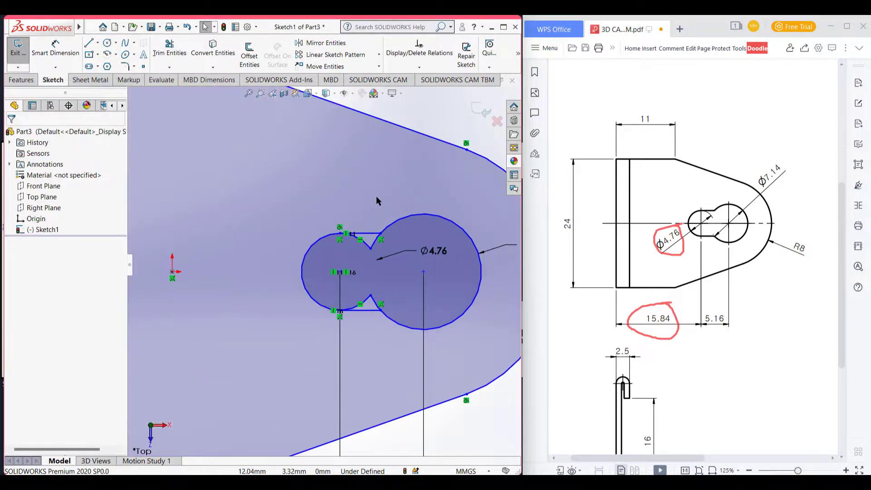
{"action": "scroll", "coordinate": [402, 158], "scroll_direction": "up", "scroll_amount": 2}
{"action": "right_click_drag", "start_coordinate": [416, 146], "coordinate": [393, 194]}
{"action": "left_click", "coordinate": [357, 251]}
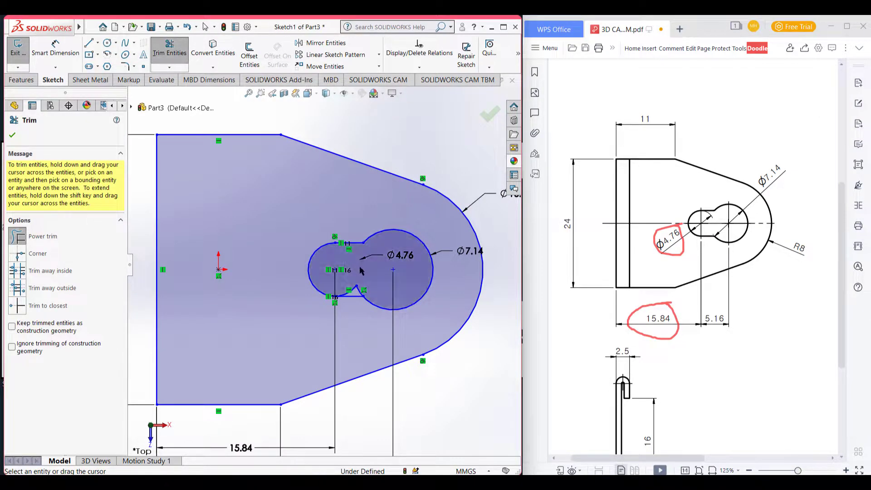
{"action": "left_click", "coordinate": [359, 290]}
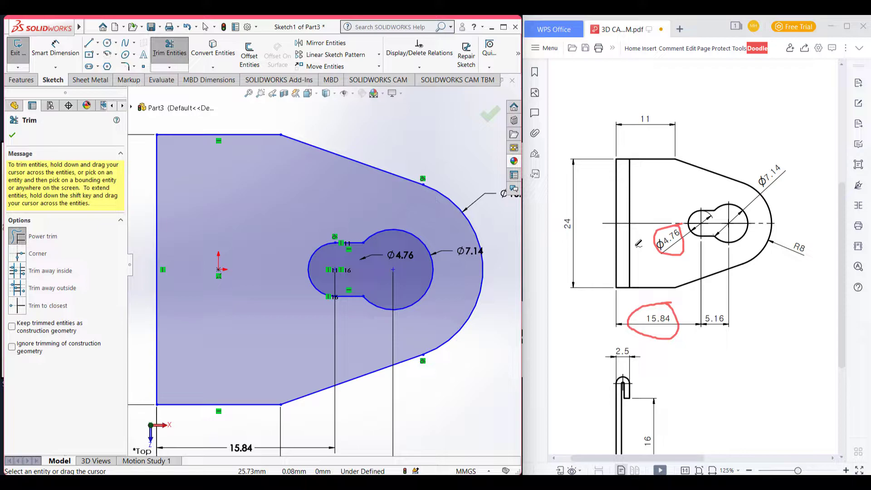
{"action": "left_click_drag", "start_coordinate": [637, 245], "coordinate": [644, 240]}
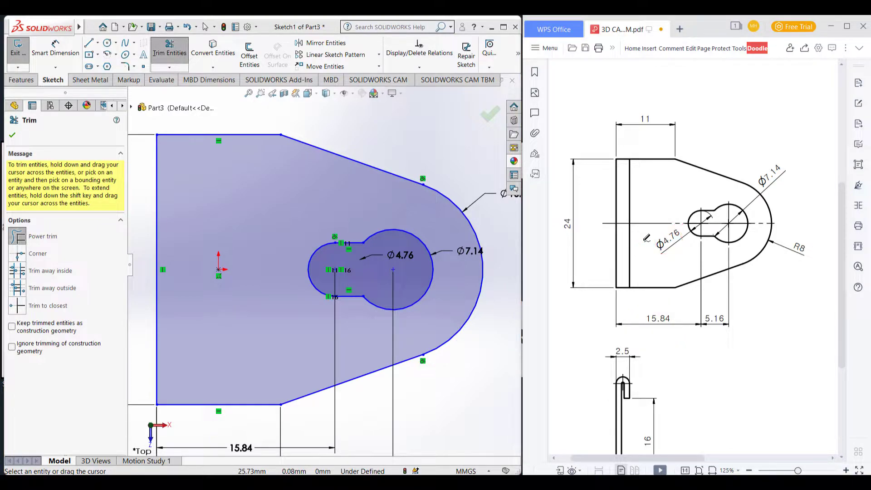
{"action": "left_click", "coordinate": [13, 137]}
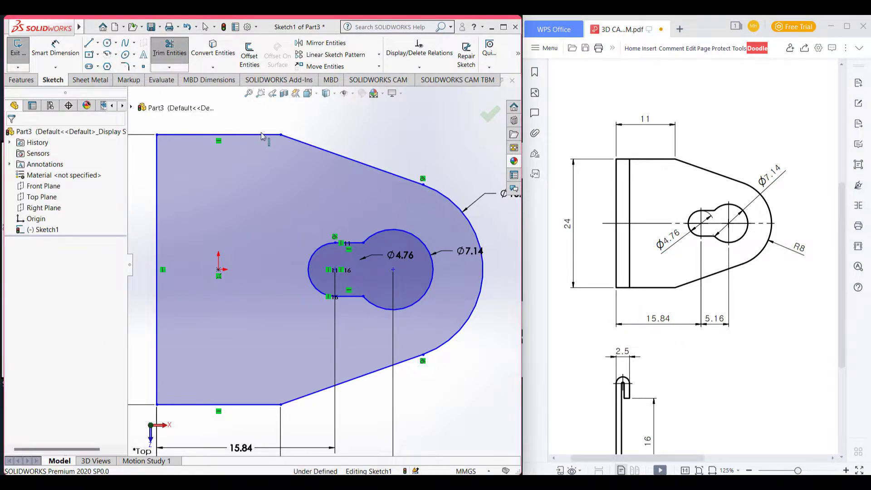
Step: Check the plate thickness in the drawing's side view and extrude the base plate profile with its keyhole 1 mm, Blind
{"action": "key", "text": "ctrl+7"}
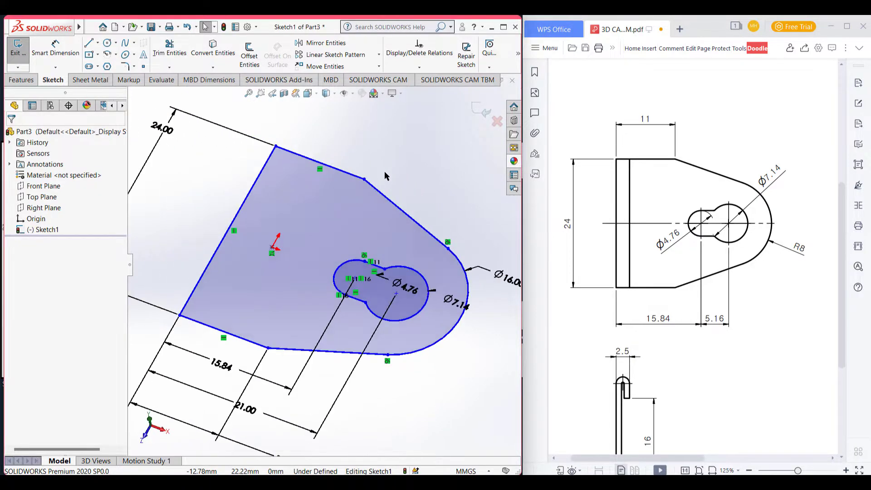
{"action": "scroll", "coordinate": [711, 373], "scroll_direction": "down", "scroll_amount": 3}
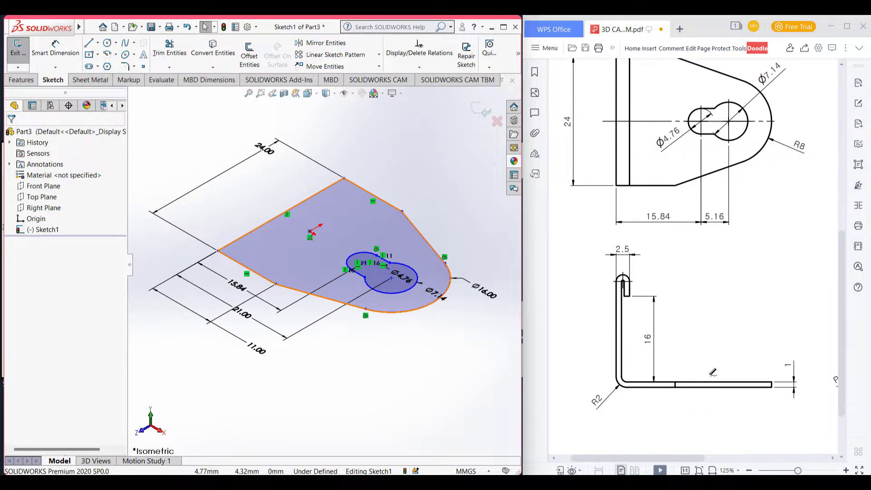
{"action": "left_click_drag", "start_coordinate": [807, 351], "coordinate": [776, 363]}
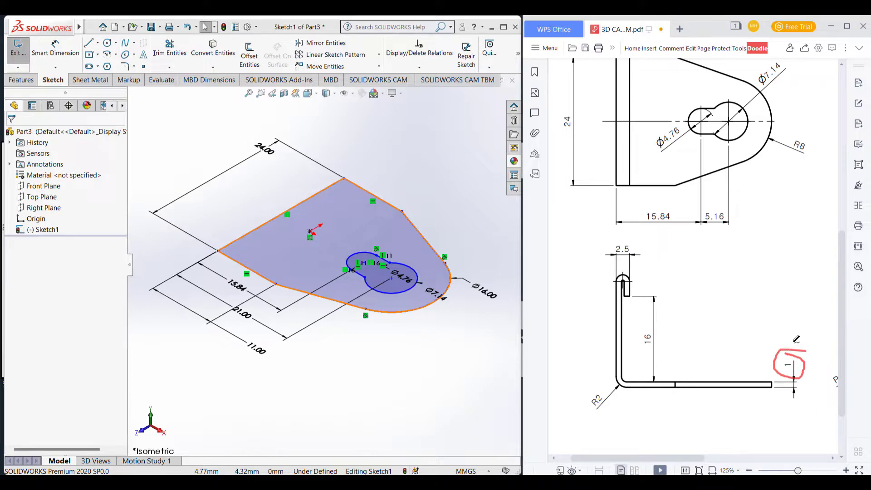
{"action": "left_click", "coordinate": [480, 189]}
{"action": "left_click", "coordinate": [22, 80]}
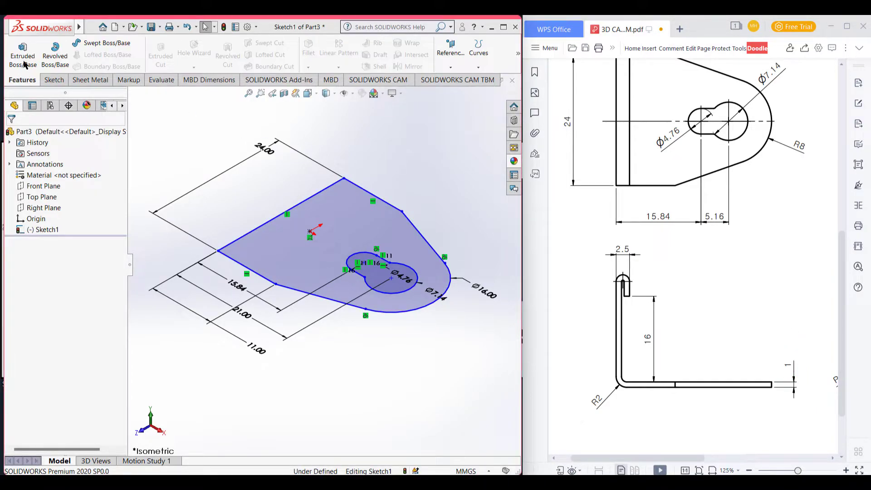
{"action": "left_click", "coordinate": [24, 65]}
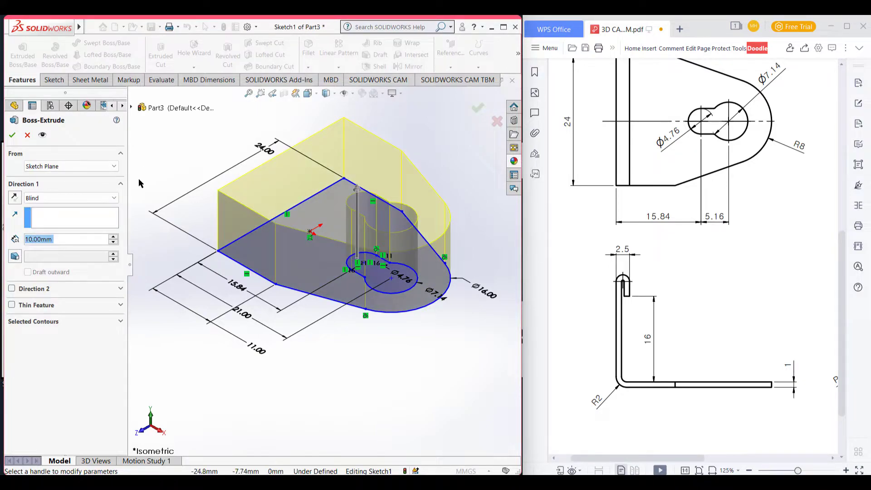
{"action": "type", "text": "1"}
{"action": "key", "text": "Return"}
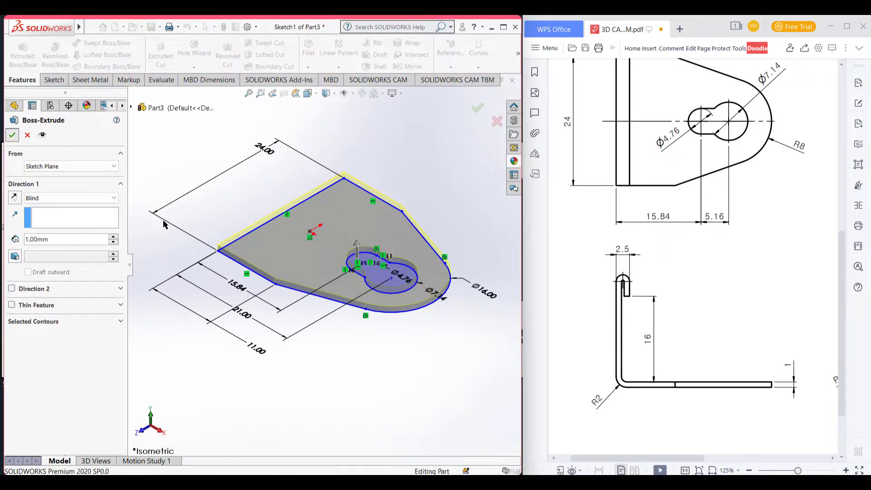
{"action": "key", "text": "Return"}
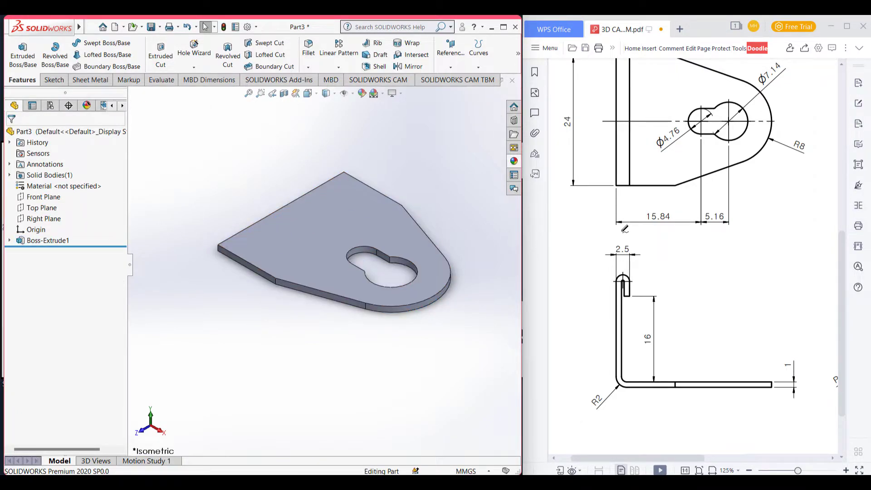
Step: Examine the upright flange's profile in the drawing's side view and mark its 21 mm overall height in the end view
{"action": "mouse_move", "coordinate": [626, 250]}
{"action": "left_mouse_down"}
{"action": "mouse_move", "coordinate": [579, 332]}
{"action": "mouse_move", "coordinate": [673, 327]}
{"action": "mouse_move", "coordinate": [597, 254]}
{"action": "left_mouse_up"}
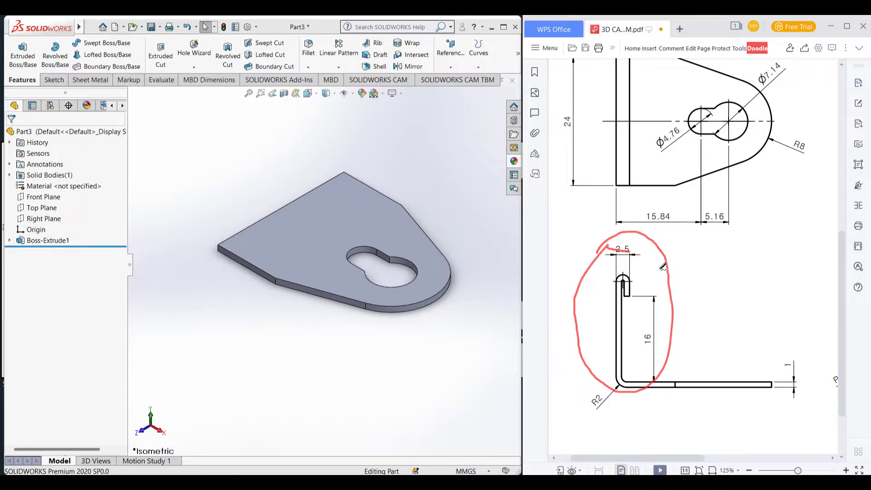
{"action": "scroll", "coordinate": [698, 256], "scroll_direction": "up", "scroll_amount": 3}
{"action": "scroll", "coordinate": [707, 277], "scroll_direction": "down", "scroll_amount": 1}
{"action": "key", "text": "ctrl+z"}
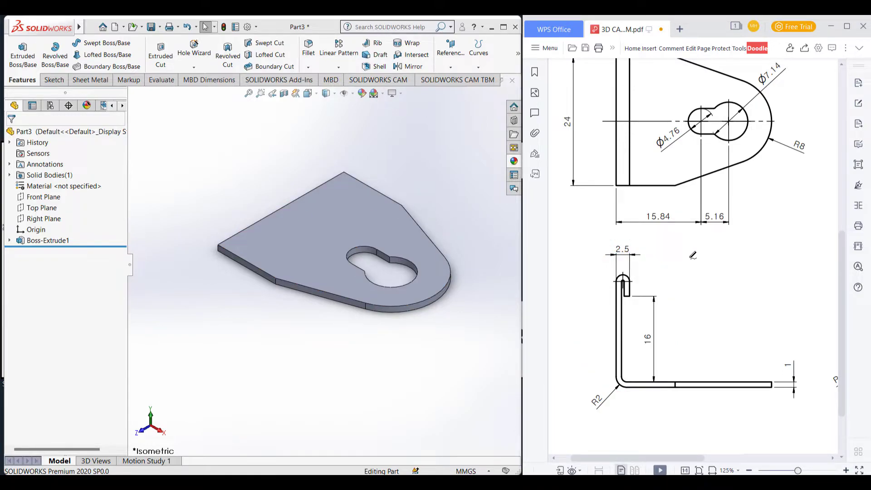
{"action": "scroll", "coordinate": [719, 276], "scroll_direction": "right", "scroll_amount": 5}
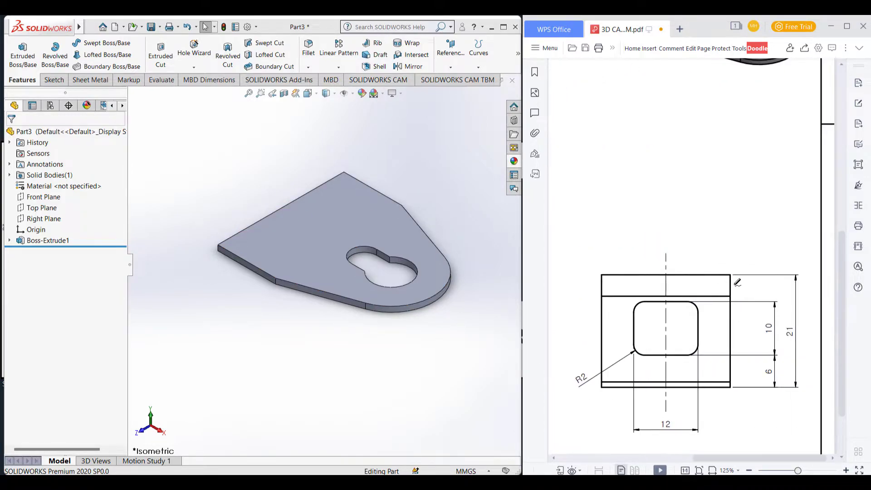
{"action": "left_click_drag", "start_coordinate": [812, 310], "coordinate": [794, 311]}
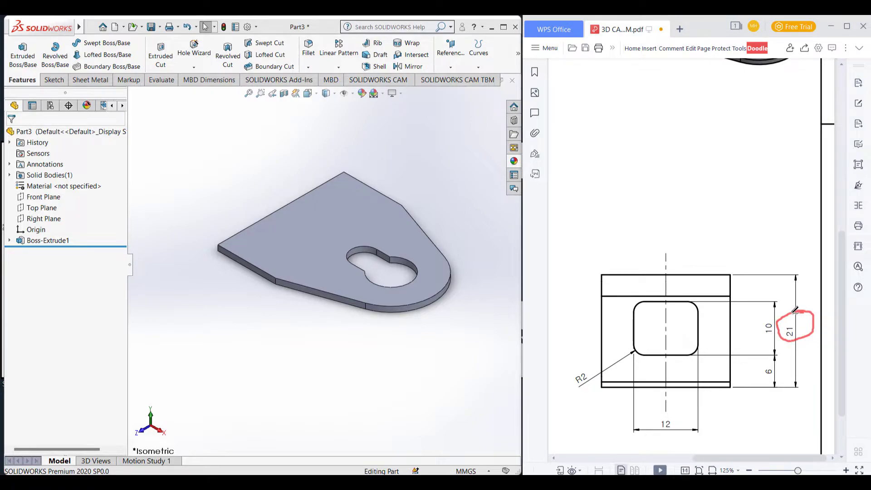
Step: Start a sketch on the Front Plane and draw a 20 mm vertical line upward from the upper corner of the plate's straight end
{"action": "scroll", "coordinate": [795, 310], "scroll_direction": "left", "scroll_amount": 5}
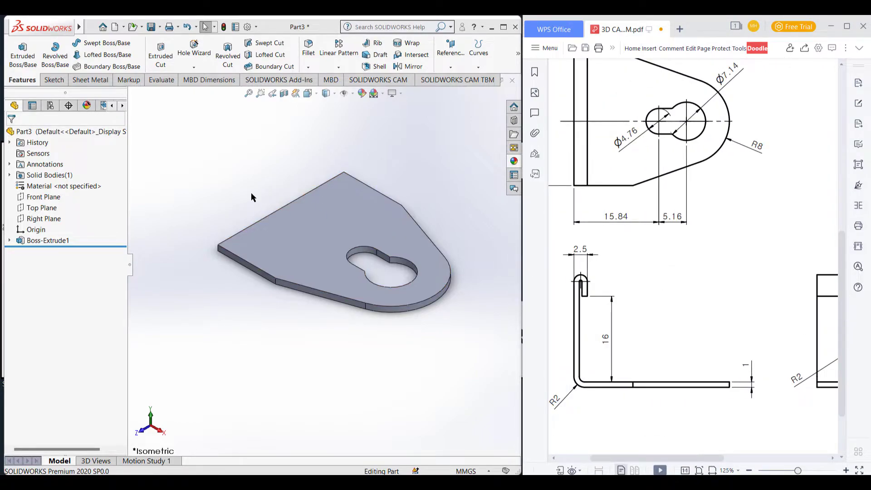
{"action": "right_click", "coordinate": [43, 195]}
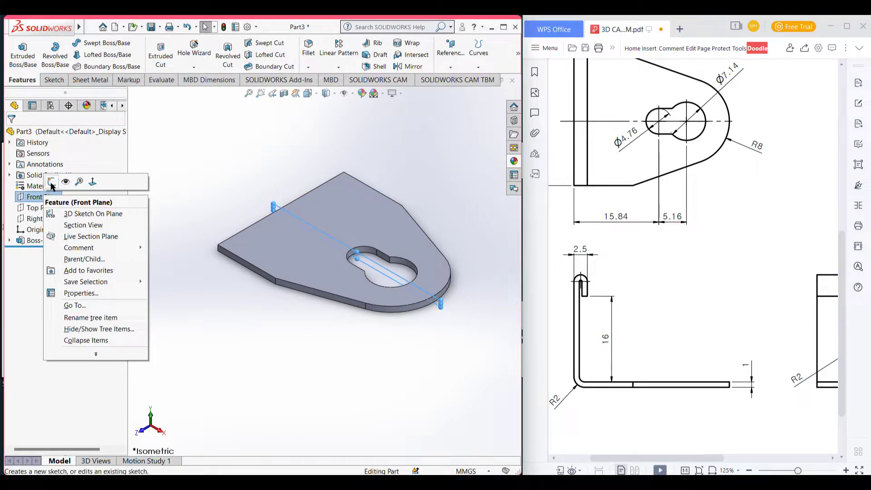
{"action": "left_click", "coordinate": [52, 183]}
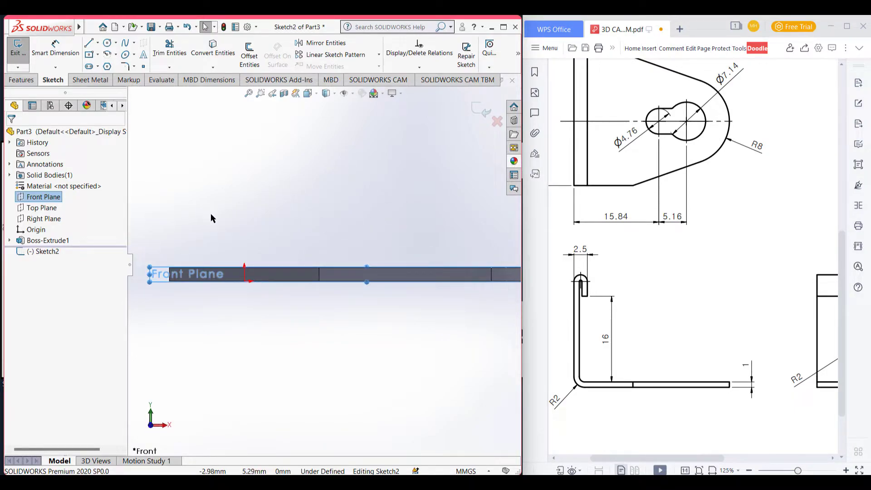
{"action": "left_click", "coordinate": [90, 44]}
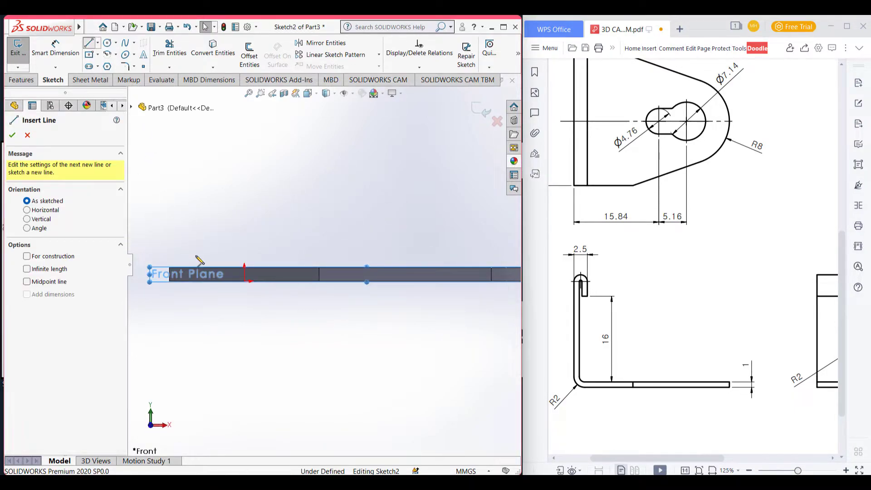
{"action": "left_click", "coordinate": [170, 267]}
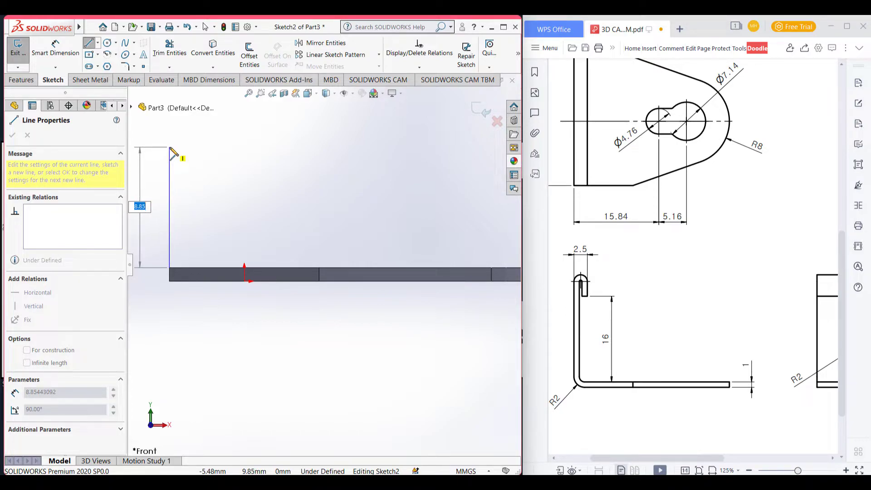
{"action": "key", "text": "Return"}
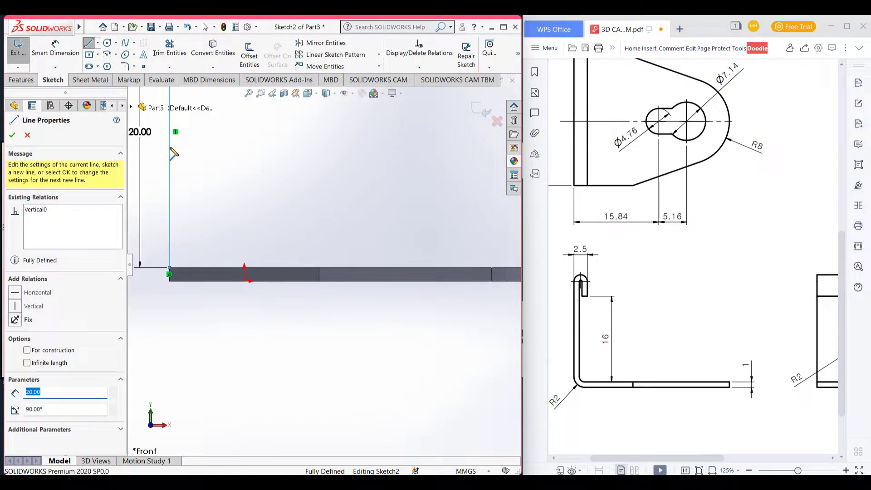
{"action": "key", "text": "Escape"}
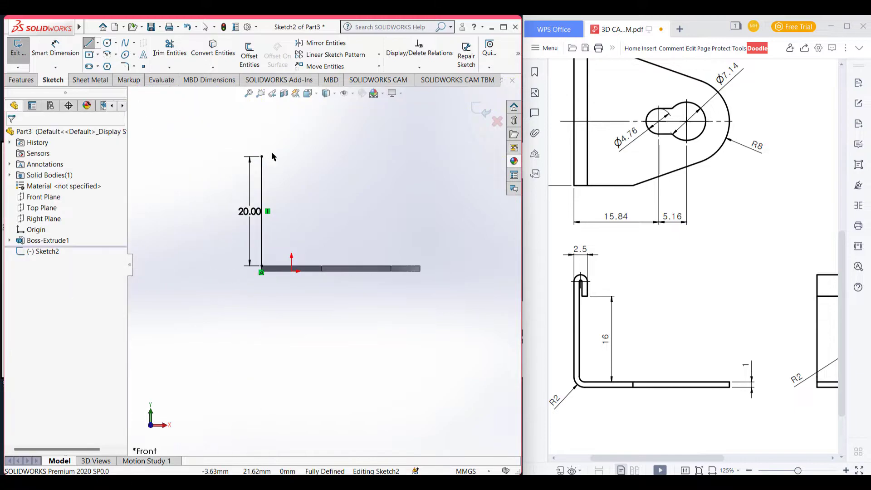
Step: Check the folded edge in the drawing, place a point near the vertical line's upper end and dimension it 2.5/2 mm below that end
{"action": "scroll", "coordinate": [278, 158], "scroll_direction": "up", "scroll_amount": 2}
{"action": "scroll", "coordinate": [279, 158], "scroll_direction": "up", "scroll_amount": 1}
{"action": "mouse_move", "coordinate": [606, 258]}
{"action": "left_mouse_down"}
{"action": "mouse_move", "coordinate": [586, 251]}
{"action": "mouse_move", "coordinate": [561, 285]}
{"action": "mouse_move", "coordinate": [596, 244]}
{"action": "mouse_move", "coordinate": [583, 251]}
{"action": "left_mouse_up"}
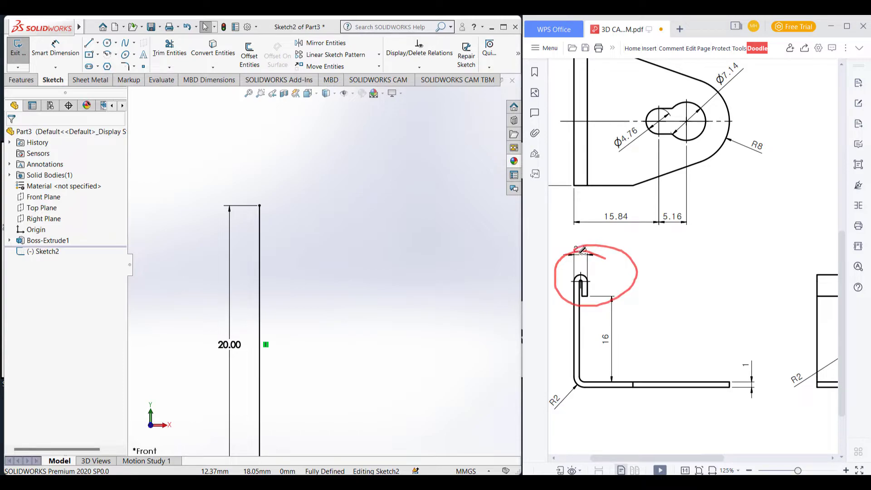
{"action": "key", "text": "Escape"}
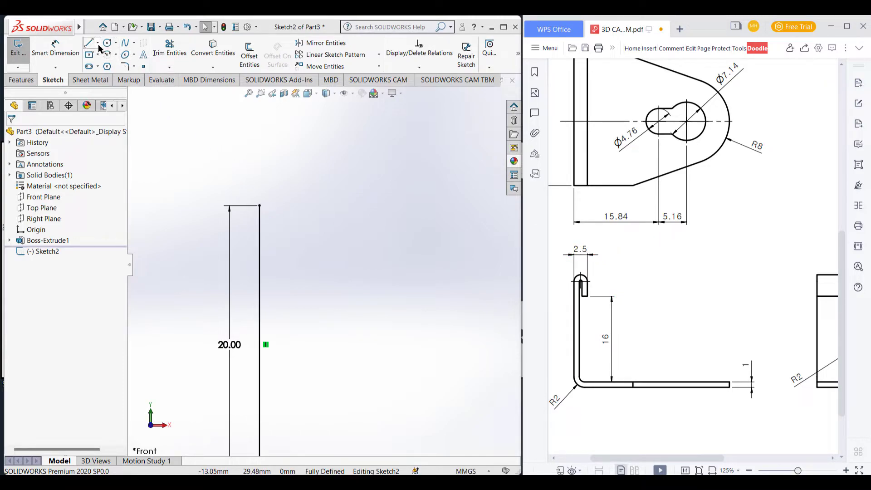
{"action": "left_click", "coordinate": [143, 67]}
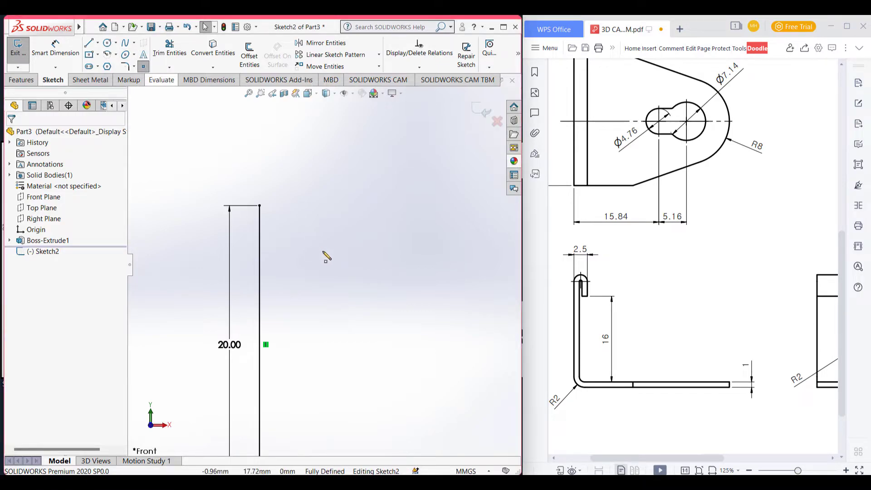
{"action": "left_click", "coordinate": [259, 225]}
{"action": "right_click_drag", "start_coordinate": [321, 195], "coordinate": [317, 146]}
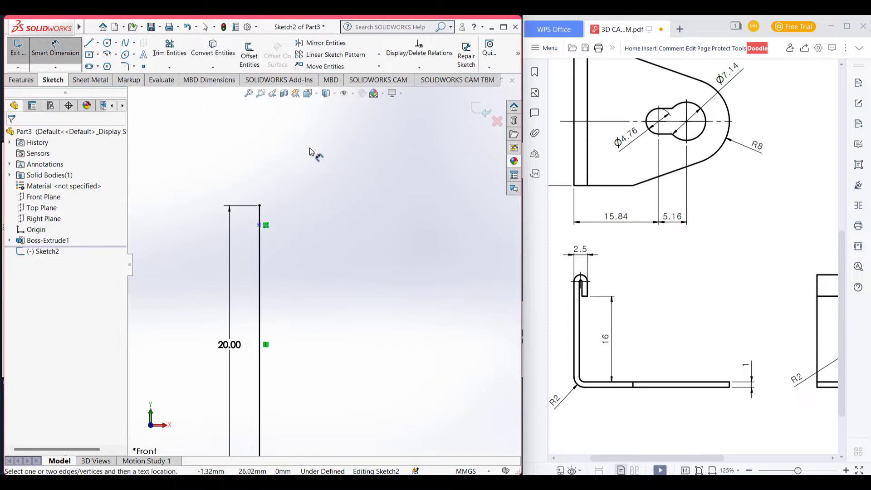
{"action": "left_click", "coordinate": [259, 225]}
{"action": "left_click", "coordinate": [259, 205]}
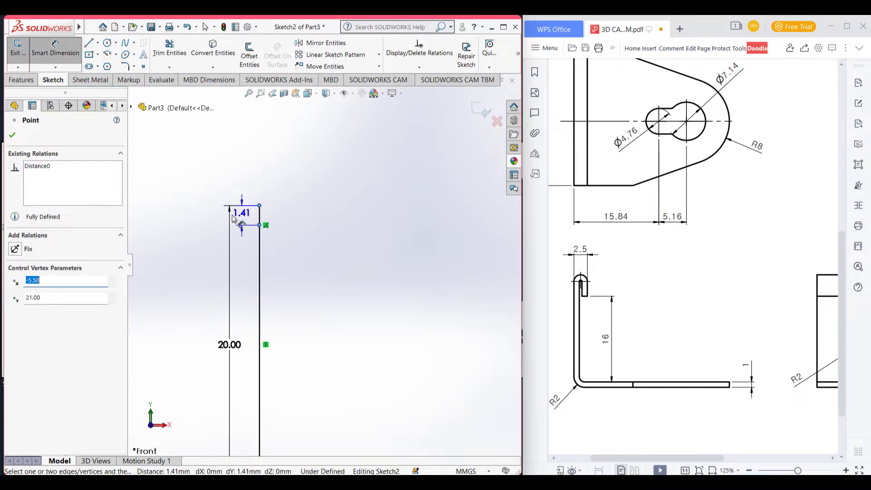
{"action": "left_click", "coordinate": [211, 217]}
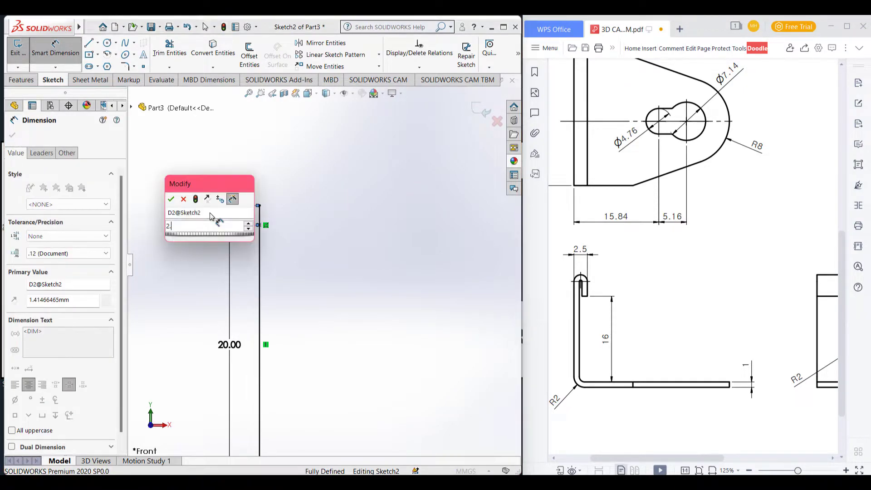
{"action": "type", "text": "2.5/2"}
{"action": "key", "text": "Return"}
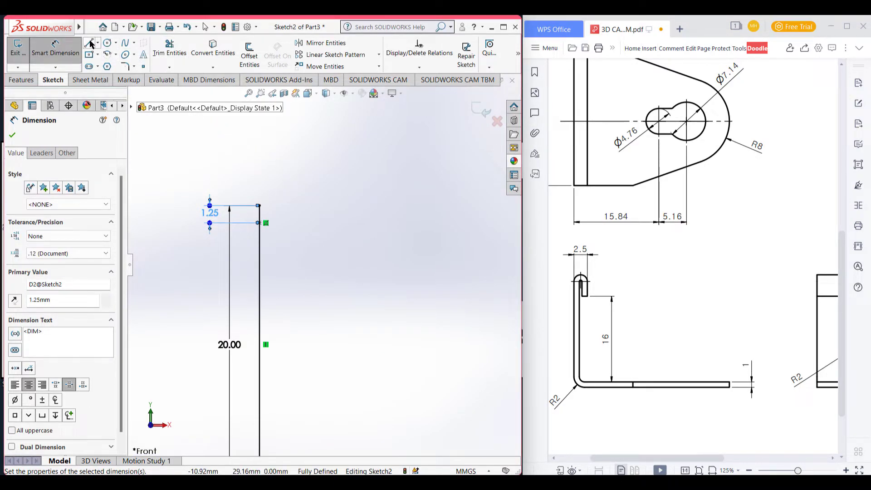
Step: Draw a 2.5 mm horizontal line from the point toward the plate's rounded end
{"action": "left_click", "coordinate": [89, 42]}
{"action": "left_click", "coordinate": [261, 222]}
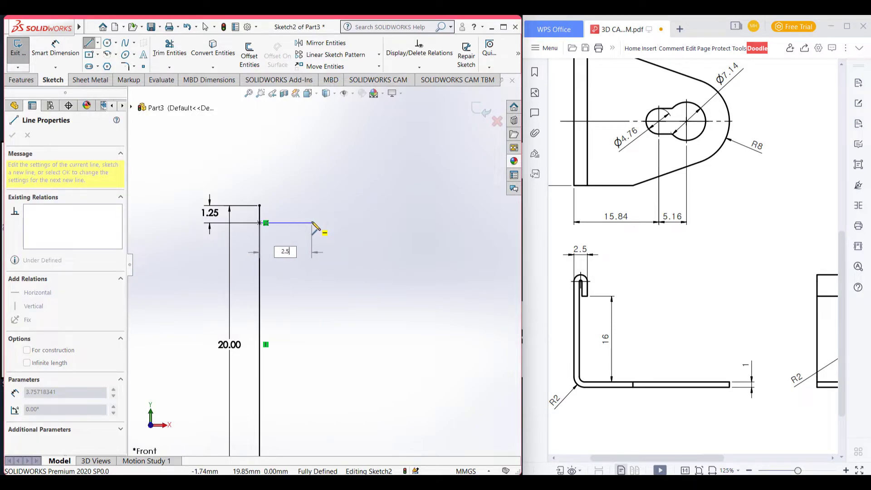
{"action": "type", "text": "2.5"}
{"action": "key", "text": "Return"}
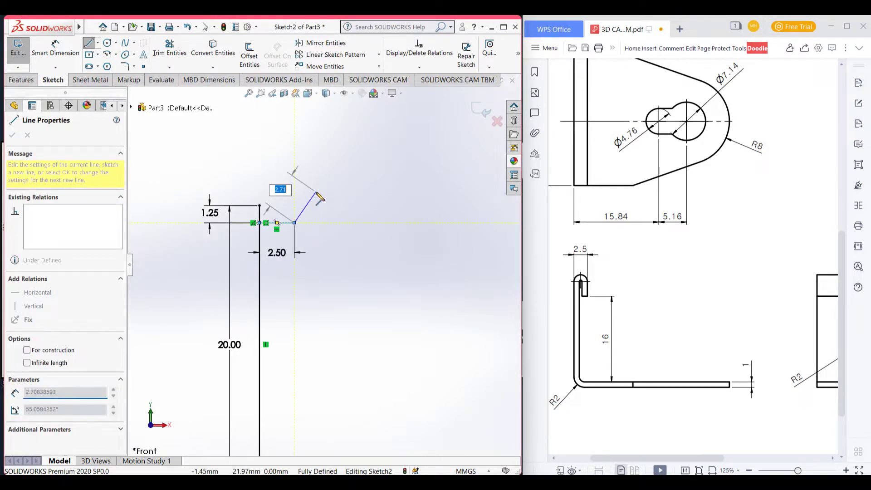
{"action": "key", "text": "Escape"}
Step: Draw a circle centred on the horizontal line's midpoint through its endpoints and trim away its lower half, the horizontal line and the vertical stub above
{"action": "scroll", "coordinate": [318, 195], "scroll_direction": "down", "scroll_amount": 2}
{"action": "right_click_drag", "start_coordinate": [309, 150], "coordinate": [376, 151]}
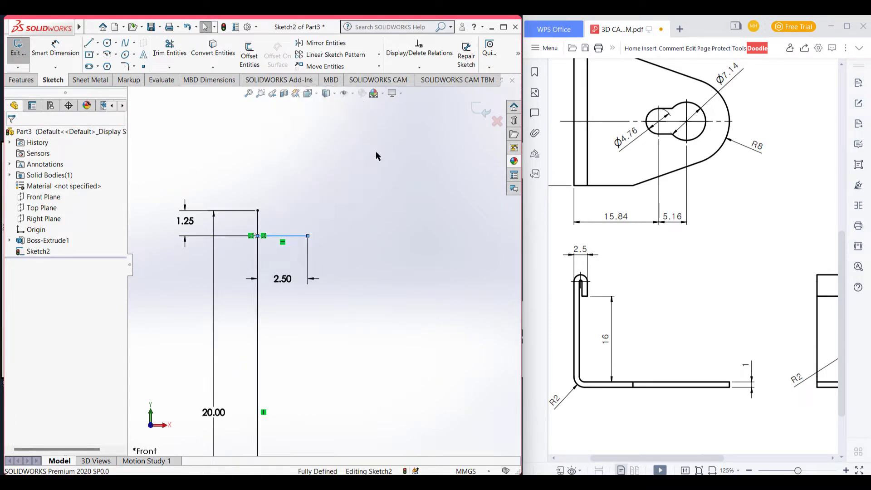
{"action": "left_click", "coordinate": [282, 235]}
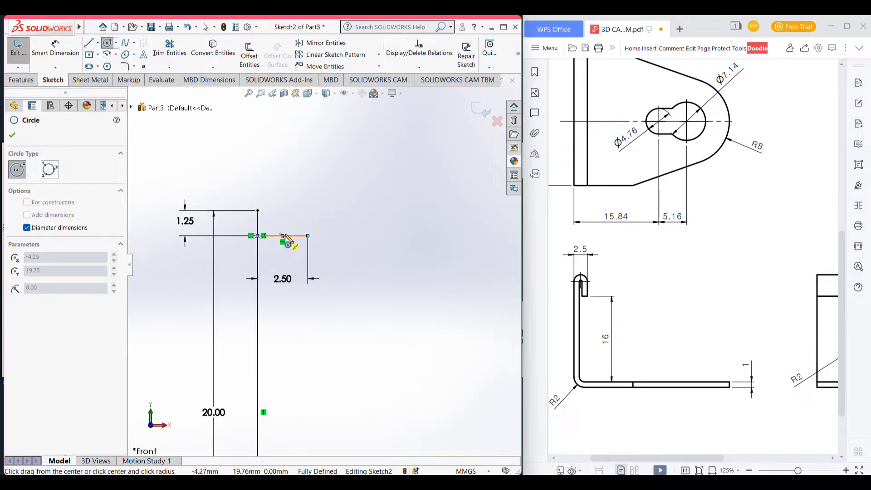
{"action": "left_click", "coordinate": [308, 236]}
{"action": "key", "text": "Escape"}
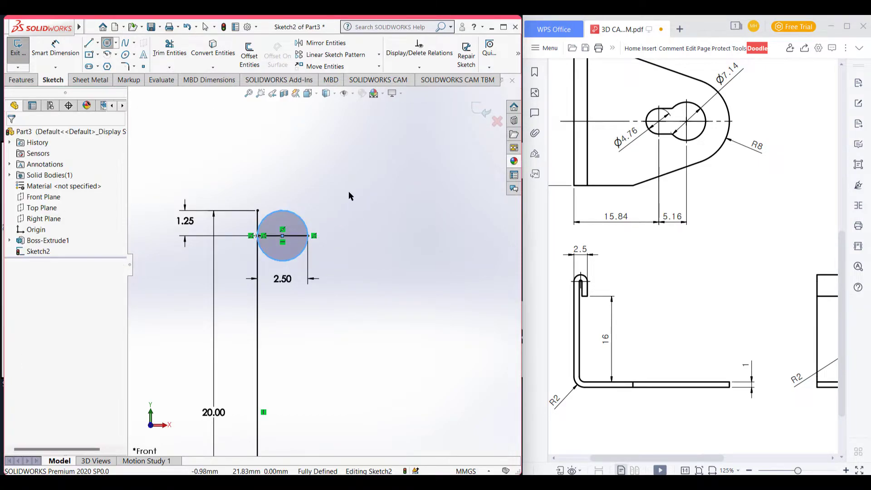
{"action": "right_click_drag", "start_coordinate": [344, 199], "coordinate": [325, 235]}
{"action": "mouse_move", "coordinate": [325, 235]}
{"action": "left_mouse_down"}
{"action": "mouse_move", "coordinate": [313, 258]}
{"action": "mouse_move", "coordinate": [290, 255]}
{"action": "mouse_move", "coordinate": [295, 229]}
{"action": "mouse_move", "coordinate": [255, 214]}
{"action": "mouse_move", "coordinate": [347, 211]}
{"action": "left_mouse_up"}
Step: Draw a vertical line about 3.87 mm long straight down from the half-arc's free end
{"action": "right_click_drag", "start_coordinate": [362, 192], "coordinate": [309, 191]}
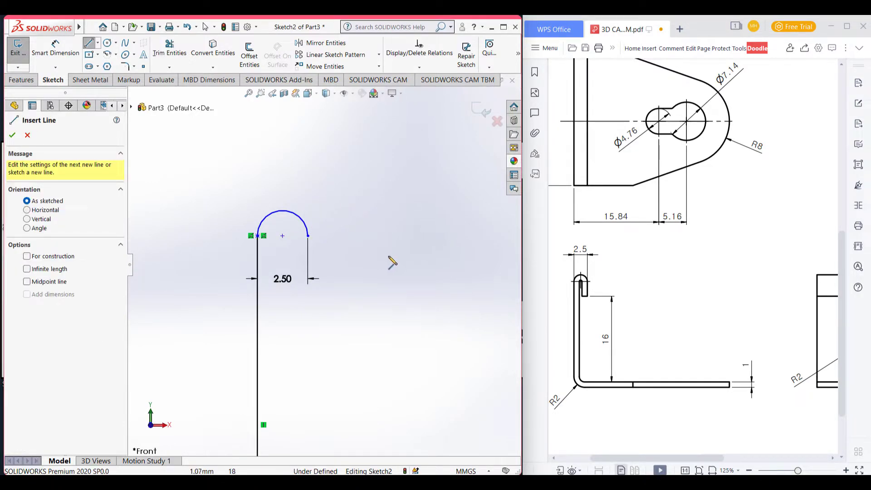
{"action": "left_click", "coordinate": [308, 236]}
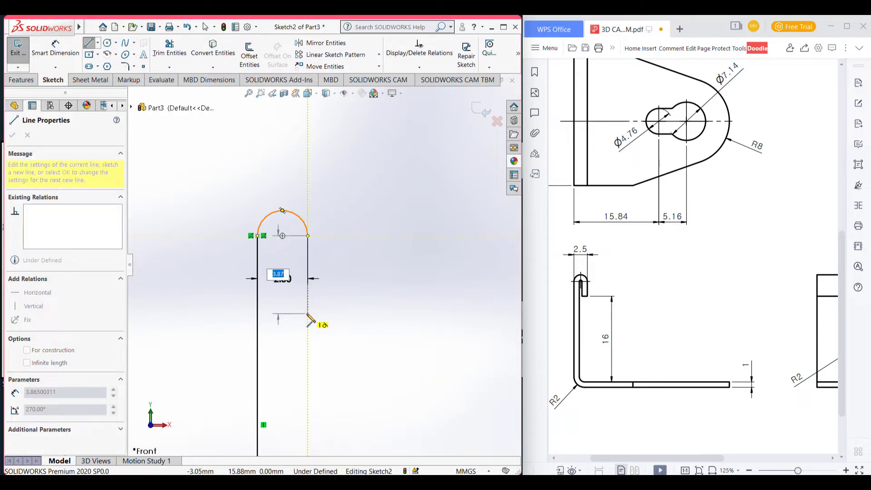
{"action": "left_click", "coordinate": [307, 313]}
{"action": "key", "text": "Escape"}
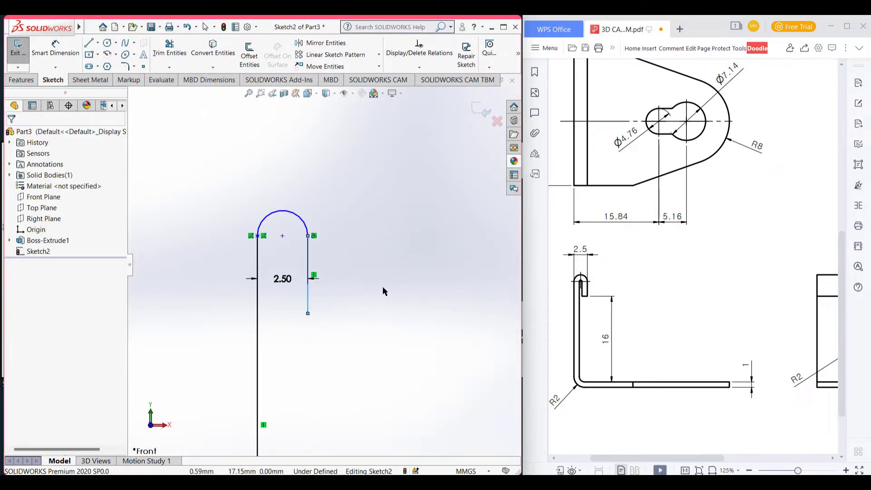
{"action": "left_click", "coordinate": [407, 283]}
Step: Mark the fold's short leg and its 16 mm height in the drawing, and dimension the leg's lower end 16 mm above the plate's upper edge
{"action": "left_click_drag", "start_coordinate": [595, 280], "coordinate": [604, 289]}
{"action": "left_click_drag", "start_coordinate": [603, 319], "coordinate": [620, 348]}
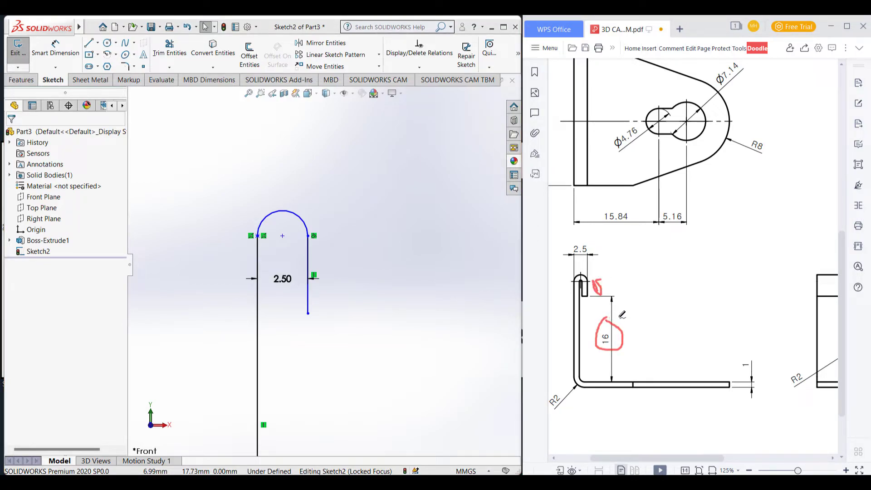
{"action": "scroll", "coordinate": [387, 363], "scroll_direction": "up", "scroll_amount": 3}
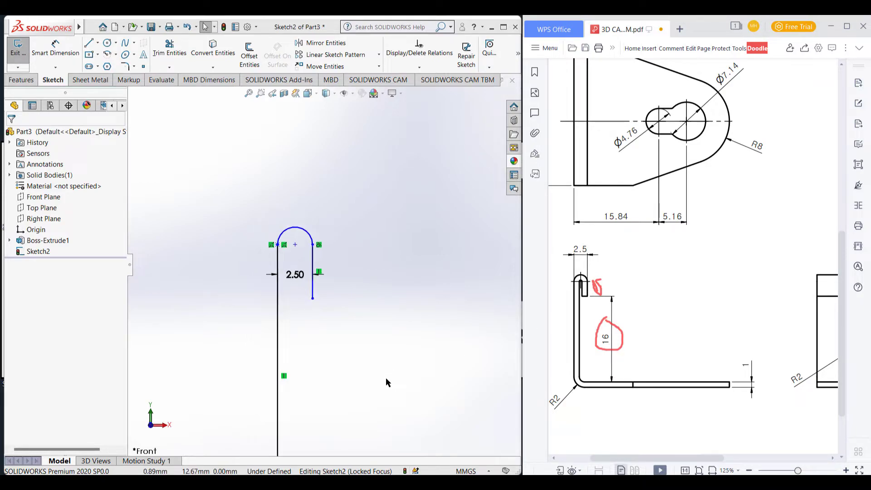
{"action": "left_click", "coordinate": [55, 67]}
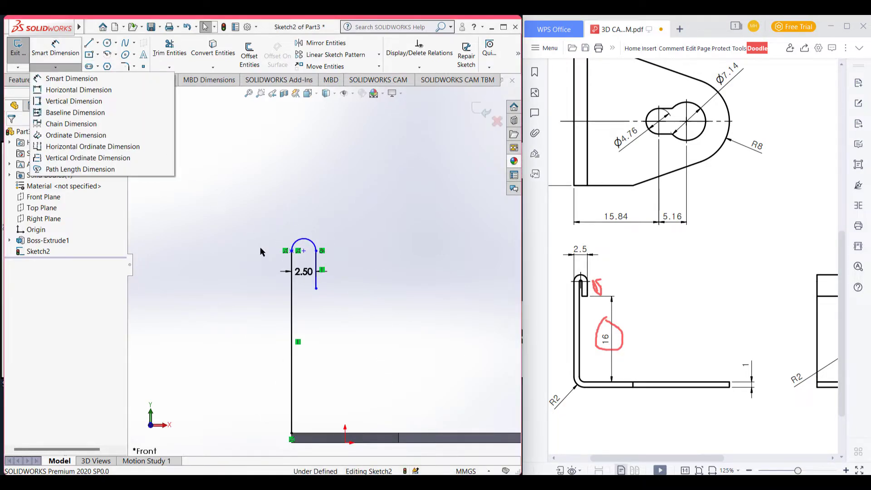
{"action": "left_click", "coordinate": [72, 79]}
{"action": "left_click", "coordinate": [316, 289]}
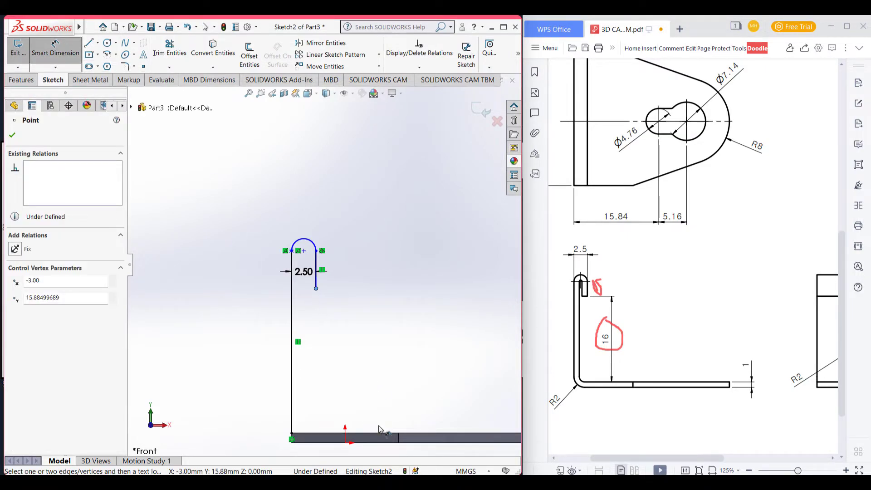
{"action": "left_click", "coordinate": [379, 433]}
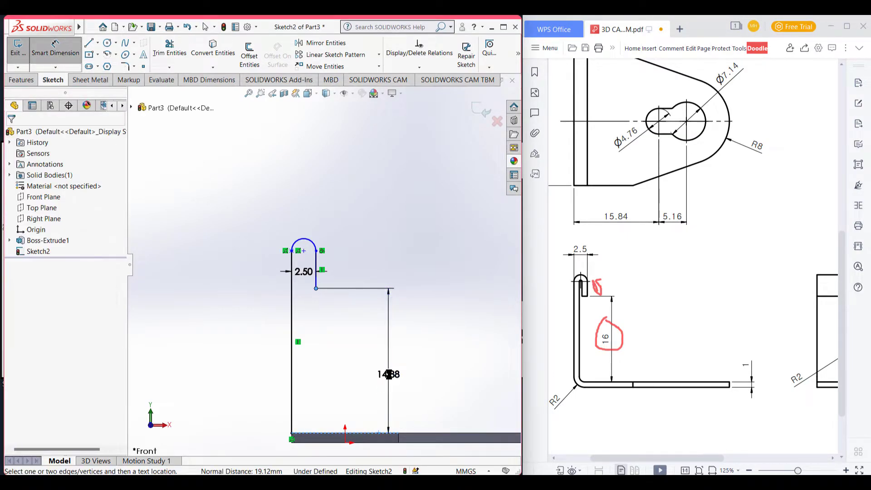
{"action": "left_click", "coordinate": [389, 374]}
{"action": "type", "text": "16"}
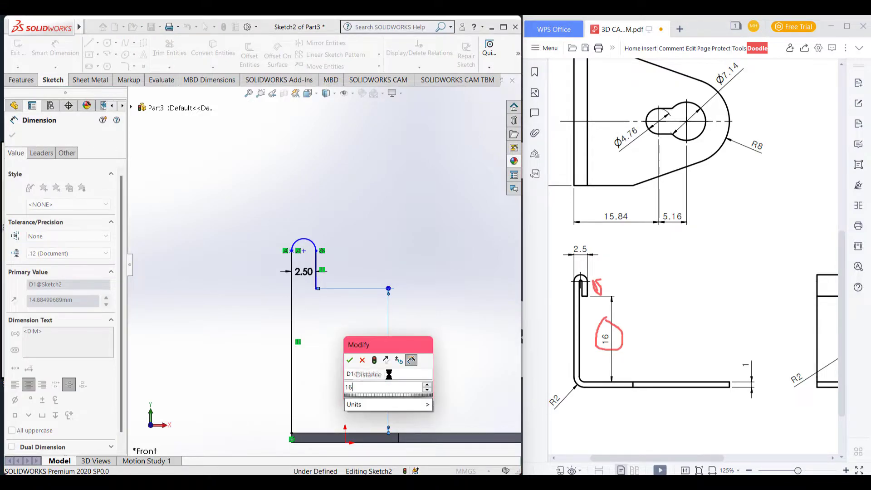
{"action": "key", "text": "Return"}
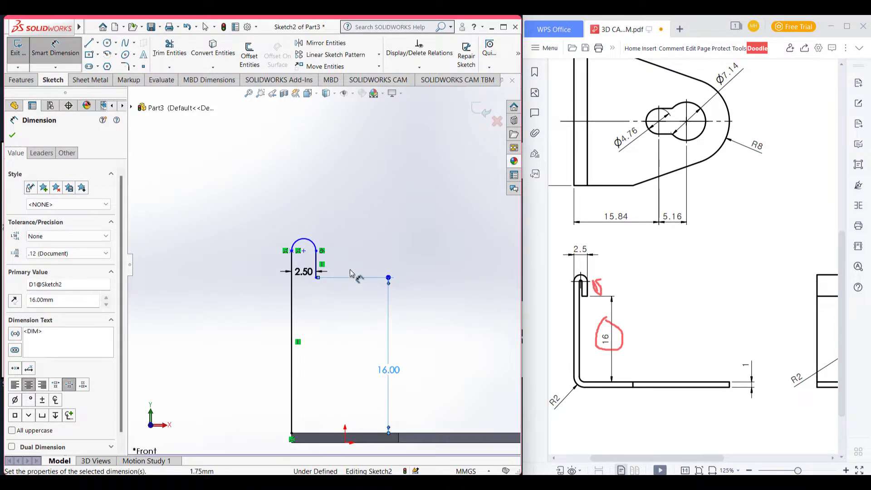
{"action": "left_click", "coordinate": [12, 135]}
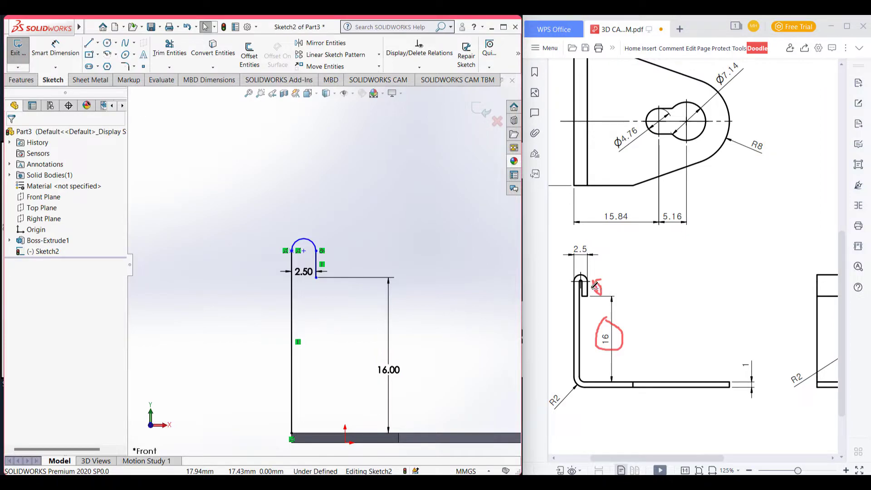
Step: Mark the leg's end in the drawing and offset the flange chain 1 mm inward, capping the ends with lines
{"action": "left_click_drag", "start_coordinate": [591, 300], "coordinate": [584, 300]}
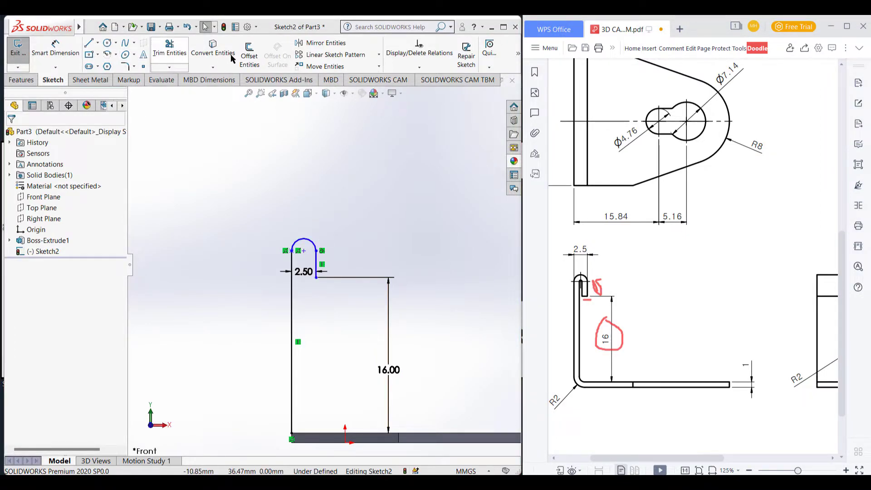
{"action": "left_click", "coordinate": [255, 58]}
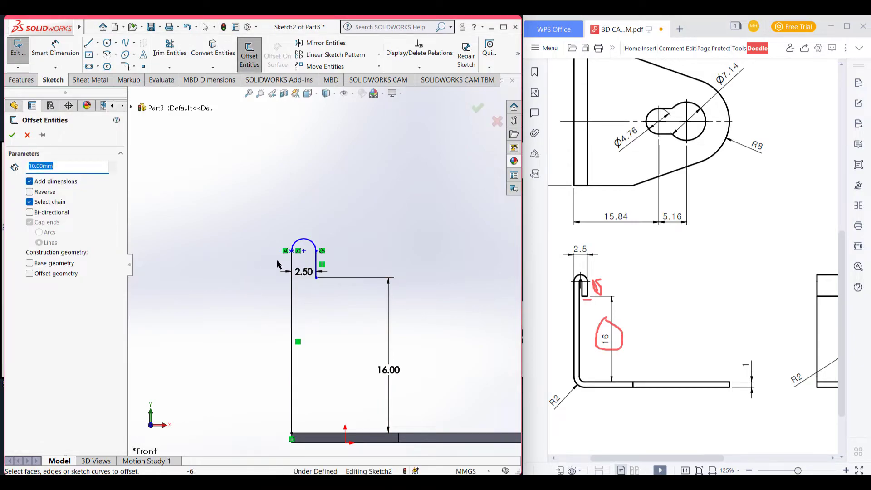
{"action": "type", "text": "1"}
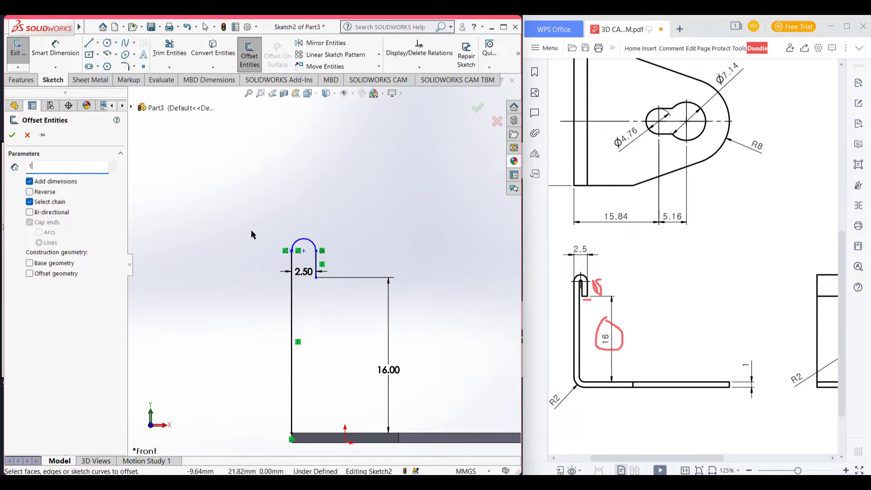
{"action": "left_click", "coordinate": [292, 310]}
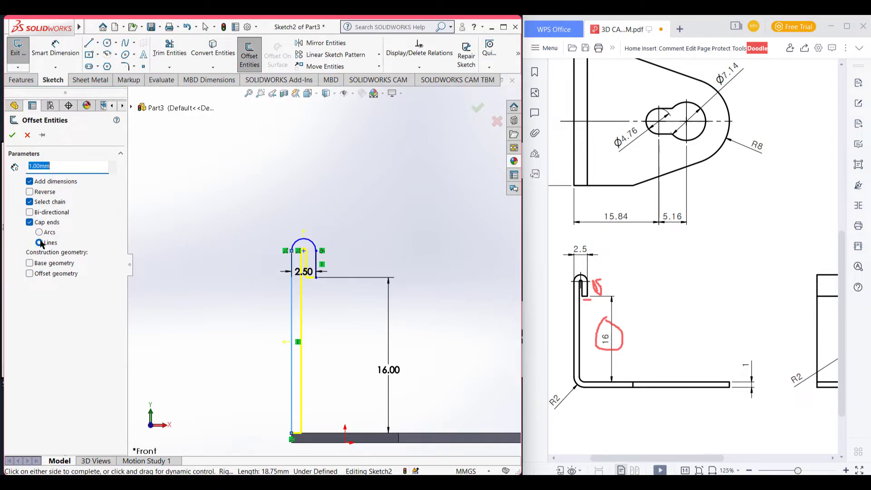
{"action": "left_click", "coordinate": [12, 135]}
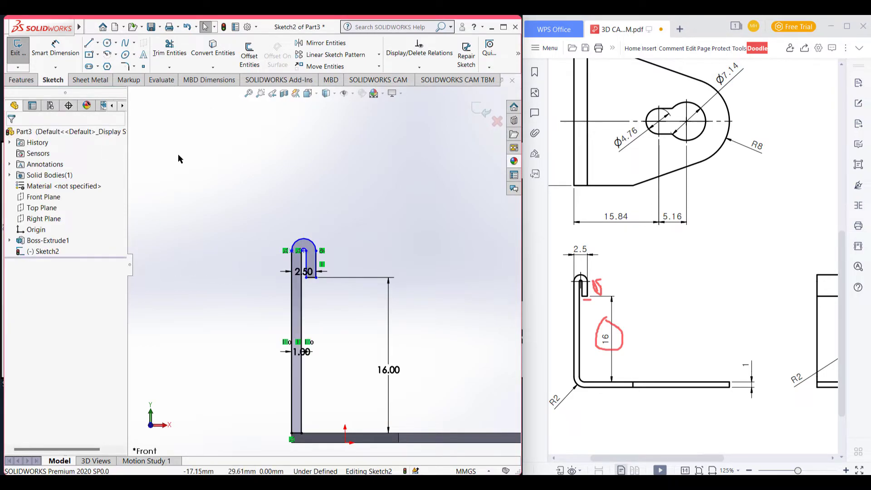
Step: Mark the plate's 24 mm width in the drawing and set up a boss extrusion of the flange profile 24 mm deep
{"action": "key", "text": "ctrl+7"}
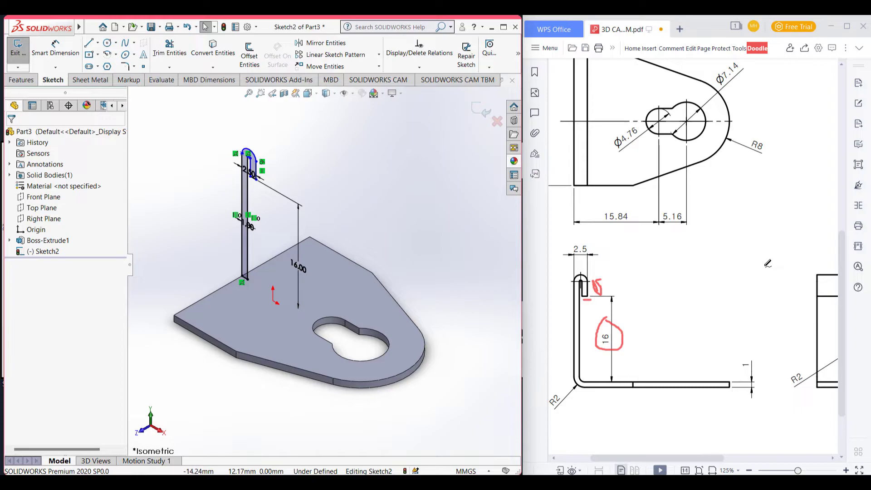
{"action": "scroll", "coordinate": [767, 263], "scroll_direction": "down", "scroll_amount": 3, "text": "ctrl"}
{"action": "scroll", "coordinate": [773, 253], "scroll_direction": "right", "scroll_amount": 2, "text": "shift"}
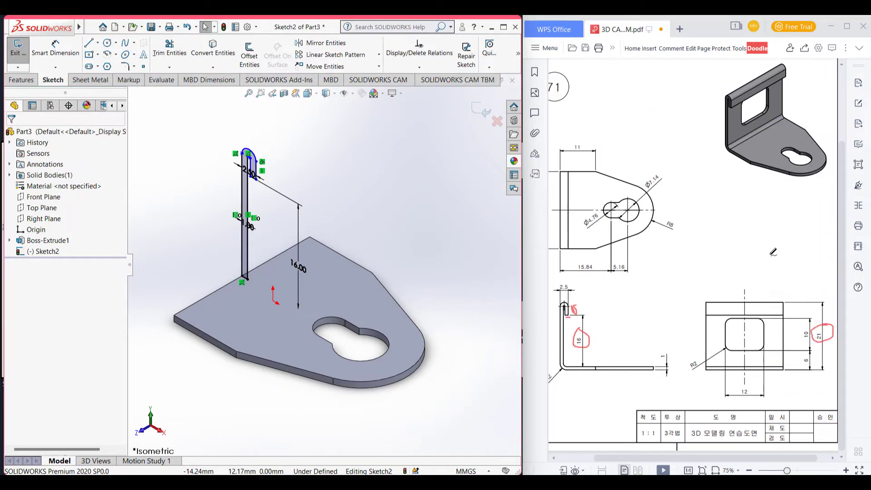
{"action": "left_click", "coordinate": [19, 83]}
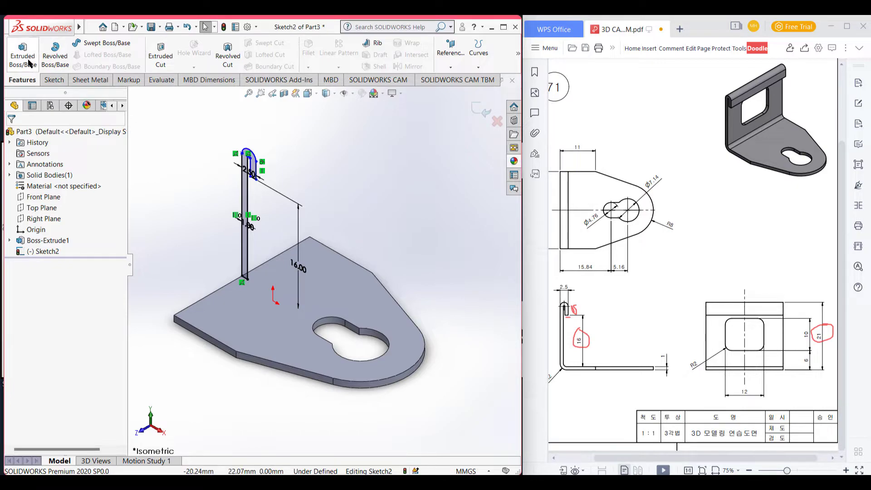
{"action": "left_click", "coordinate": [28, 62]}
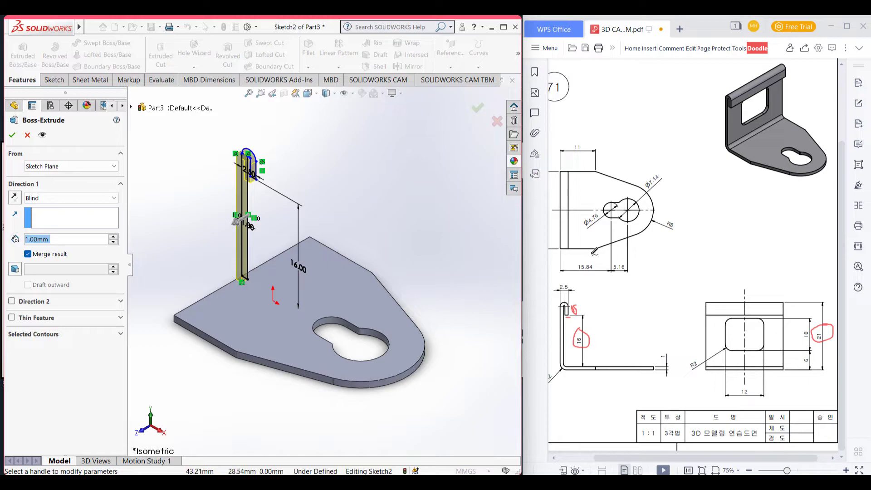
{"action": "scroll", "coordinate": [594, 252], "scroll_direction": "left", "scroll_amount": 3}
{"action": "left_click", "coordinate": [563, 200]}
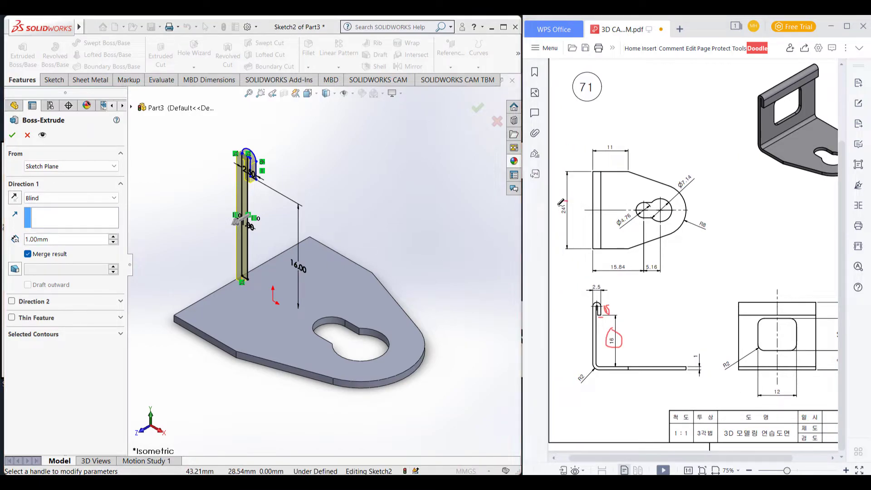
{"action": "left_click", "coordinate": [59, 237]}
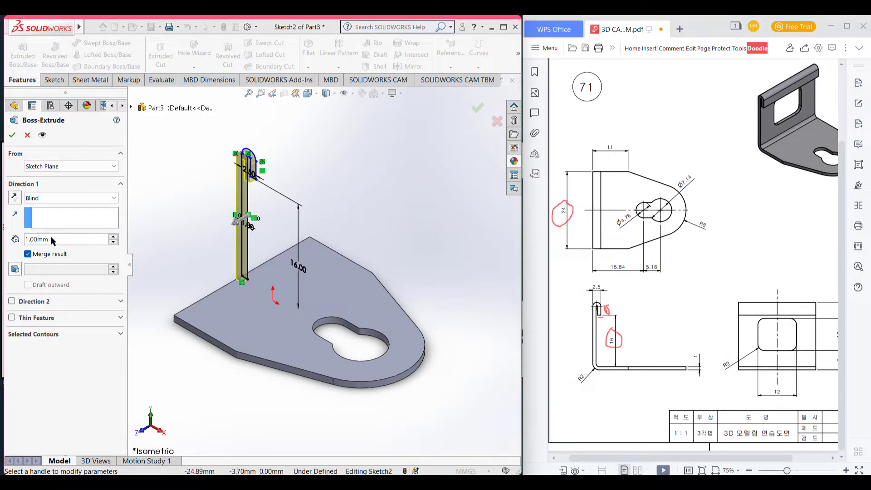
{"action": "type", "text": "24"}
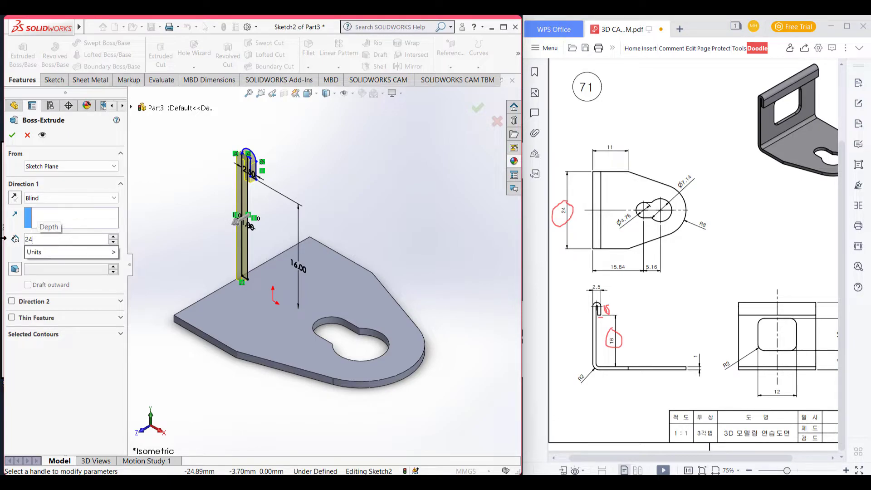
{"action": "mouse_move", "coordinate": [73, 258]}
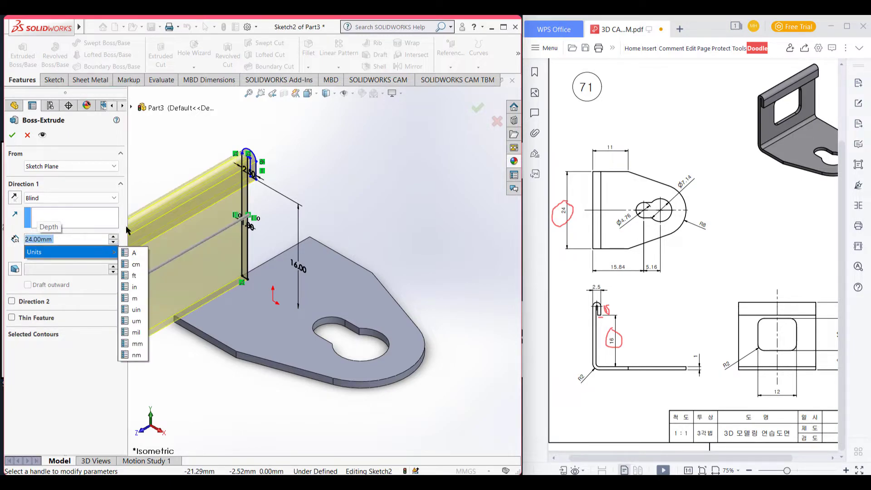
{"action": "scroll", "coordinate": [323, 266], "scroll_direction": "up", "scroll_amount": 3}
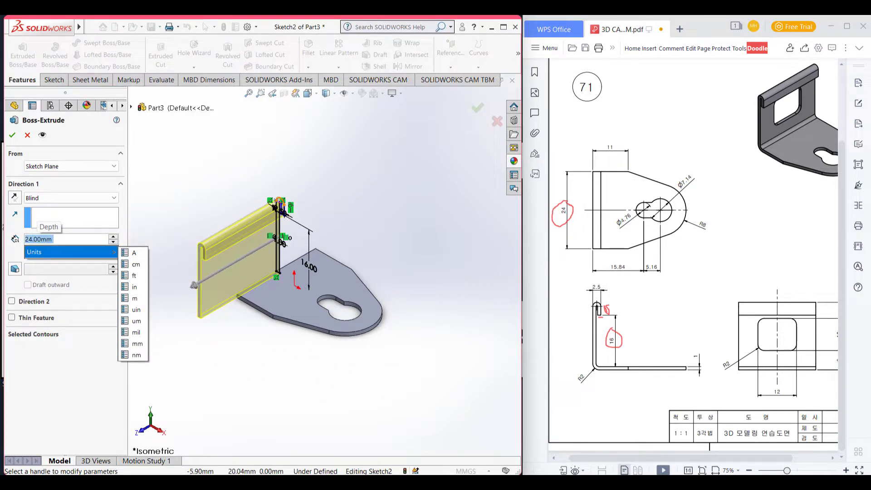
Step: Set the flange extrusion's end condition to Mid Plane and create the feature
{"action": "left_click", "coordinate": [65, 218]}
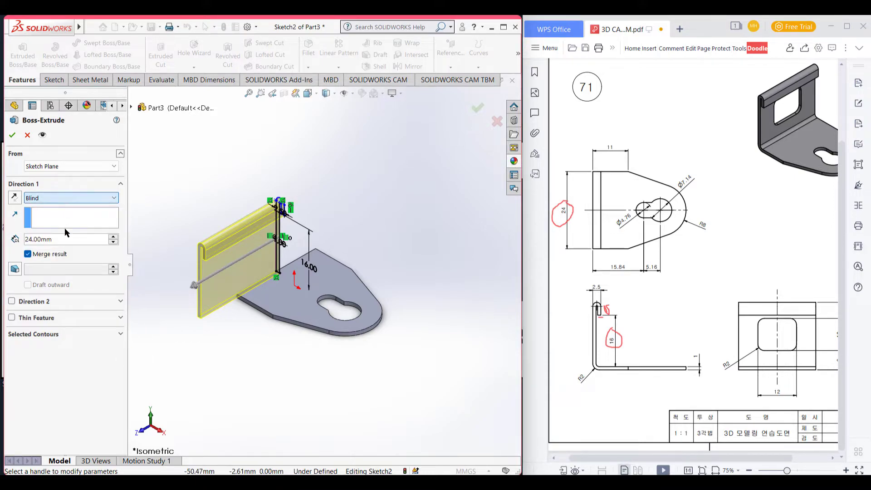
{"action": "left_click", "coordinate": [52, 198]}
{"action": "left_click", "coordinate": [64, 256]}
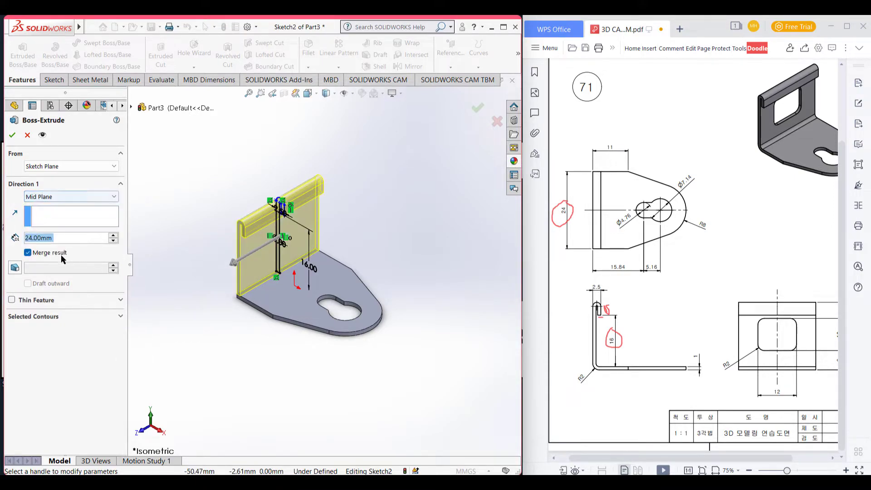
{"action": "left_click", "coordinate": [14, 135]}
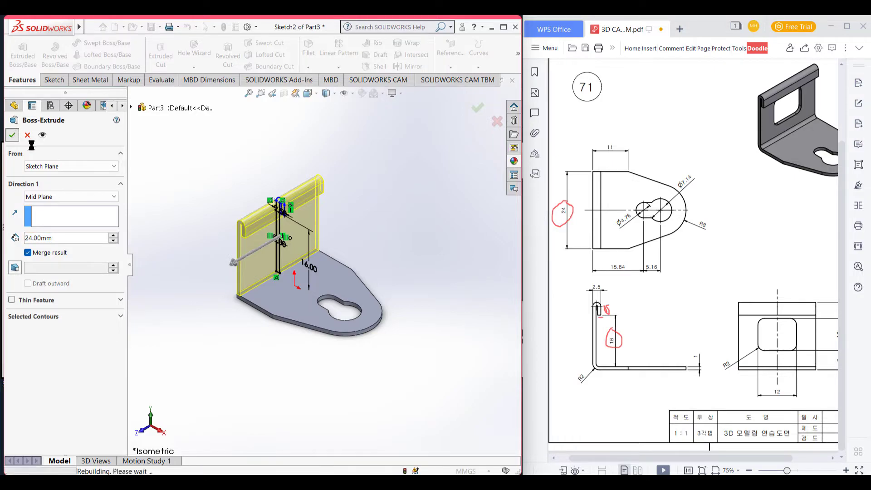
{"action": "left_click", "coordinate": [147, 183]}
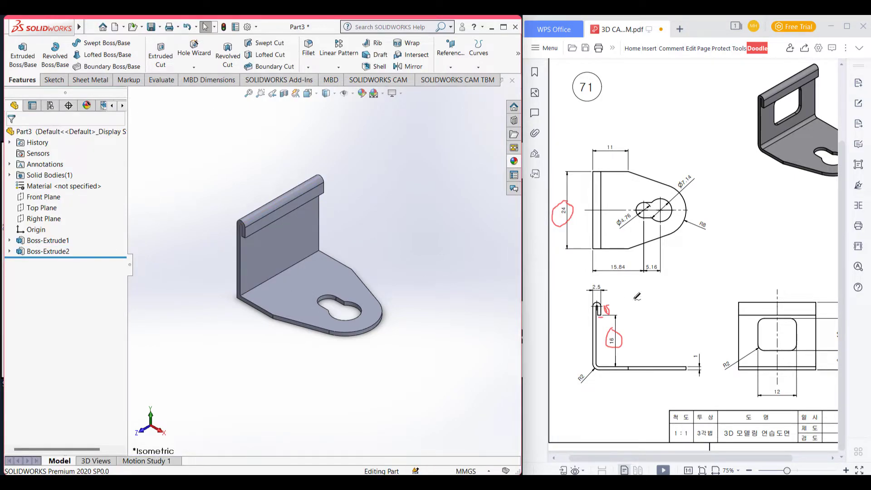
Step: Mark the flange window's outline and its 12 mm width and 10 mm height in the drawing
{"action": "scroll", "coordinate": [767, 340], "scroll_direction": "up", "scroll_amount": 5, "text": "ctrl"}
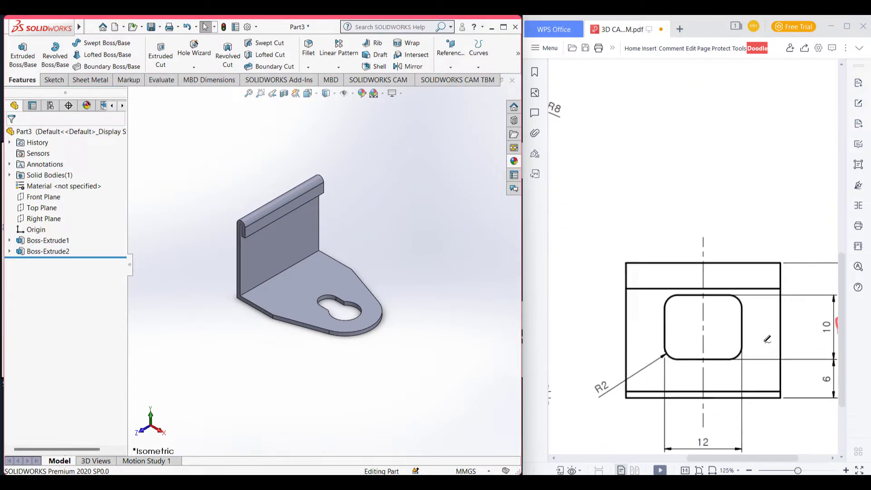
{"action": "scroll", "coordinate": [767, 340], "scroll_direction": "right", "scroll_amount": 3}
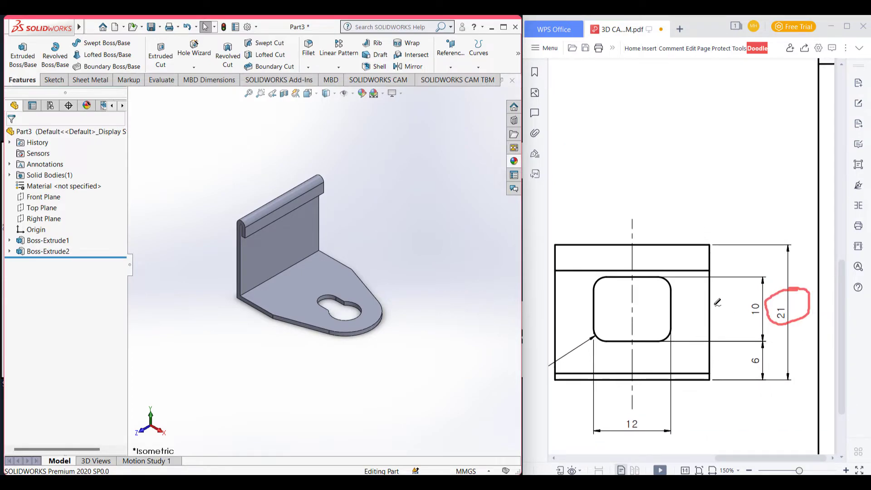
{"action": "mouse_move", "coordinate": [659, 266]}
{"action": "left_mouse_down"}
{"action": "mouse_move", "coordinate": [583, 285]}
{"action": "mouse_move", "coordinate": [592, 345]}
{"action": "mouse_move", "coordinate": [689, 275]}
{"action": "mouse_move", "coordinate": [638, 279]}
{"action": "left_mouse_up"}
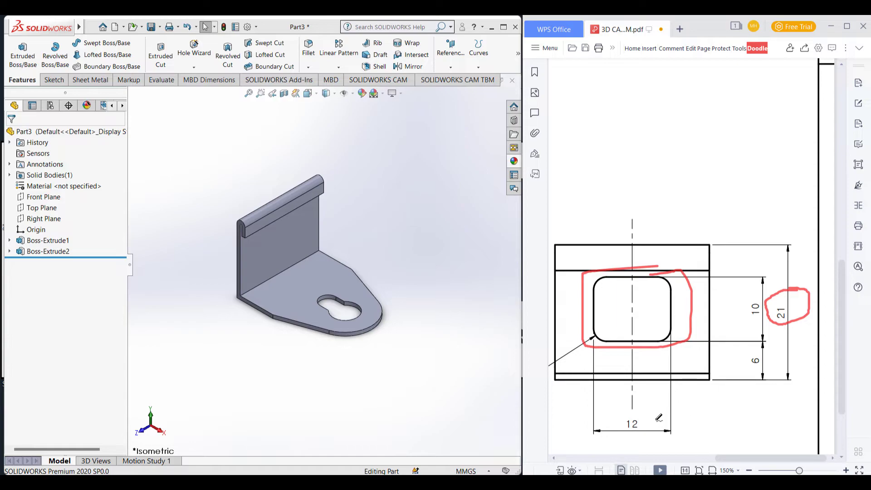
{"action": "mouse_move", "coordinate": [646, 415]}
{"action": "left_mouse_down"}
{"action": "mouse_move", "coordinate": [656, 434]}
{"action": "mouse_move", "coordinate": [653, 415]}
{"action": "left_mouse_up"}
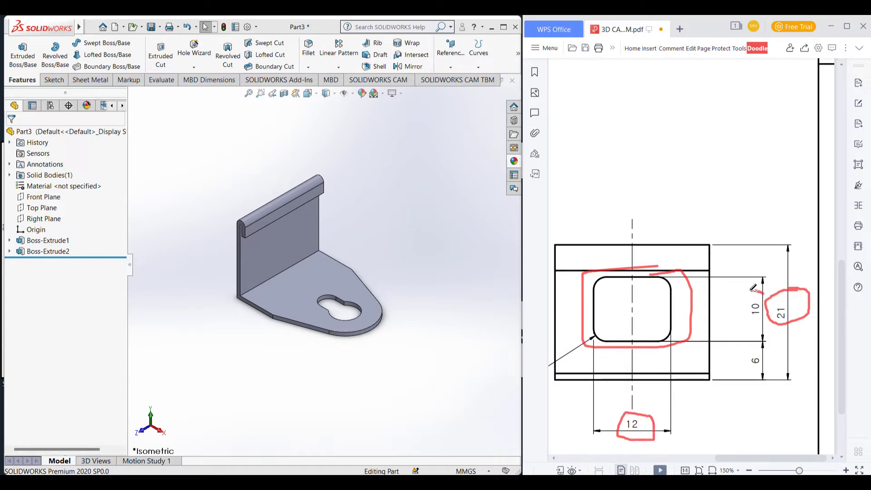
{"action": "left_click_drag", "start_coordinate": [765, 311], "coordinate": [763, 289]}
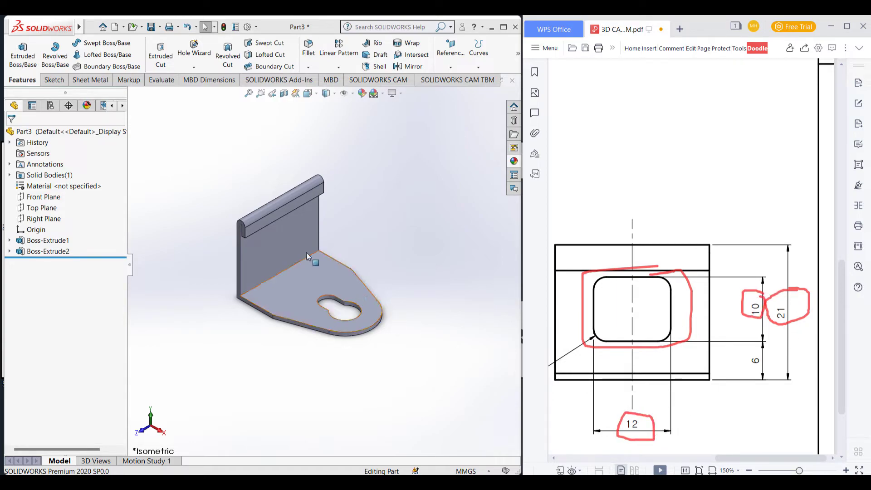
{"action": "double_click", "coordinate": [287, 239]}
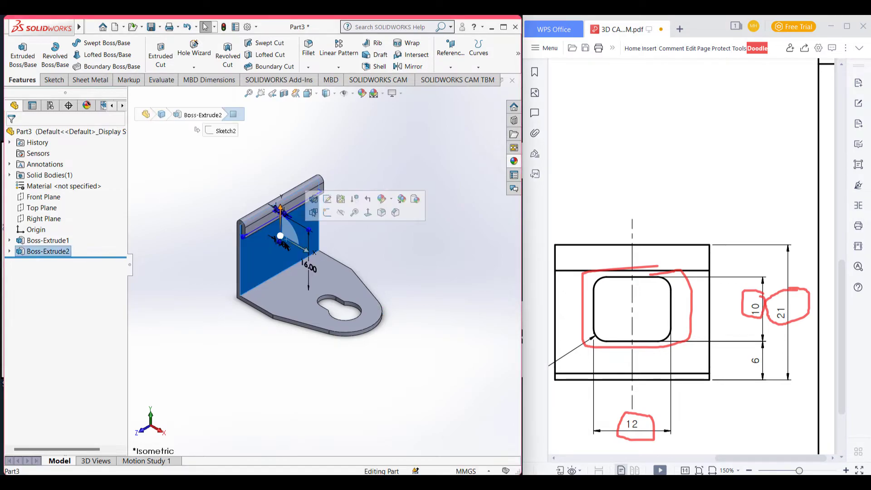
{"action": "right_click", "coordinate": [269, 251]}
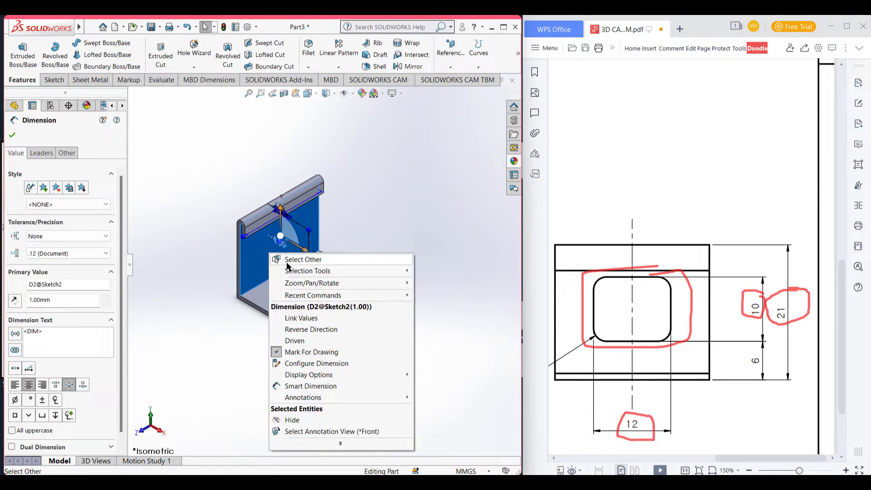
{"action": "left_click", "coordinate": [194, 196]}
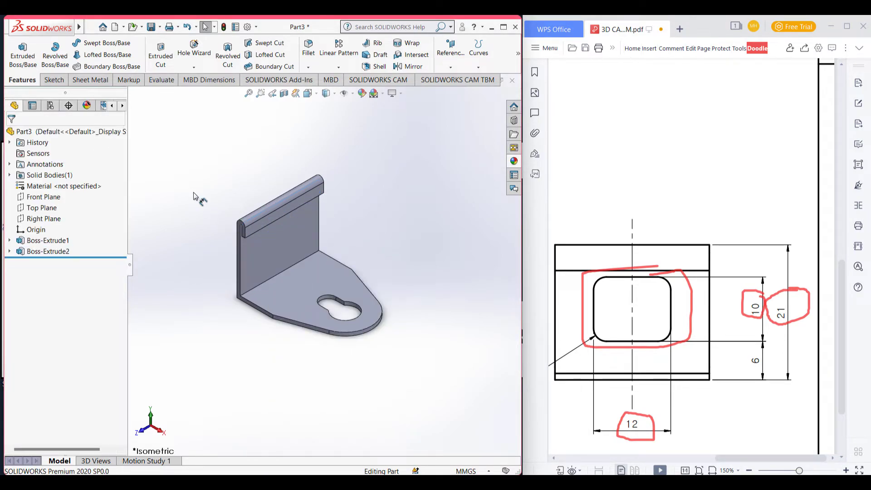
Step: Sketch a center rectangle 12 mm wide and 10 mm high on the upright flange's inner face, centred vertically above the origin
{"action": "right_click", "coordinate": [261, 252]}
{"action": "left_click", "coordinate": [279, 226]}
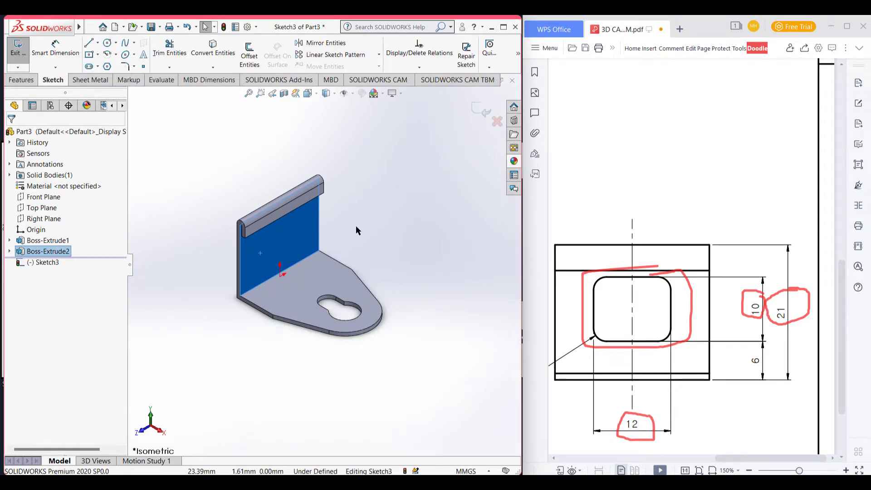
{"action": "key", "text": "ctrl+8"}
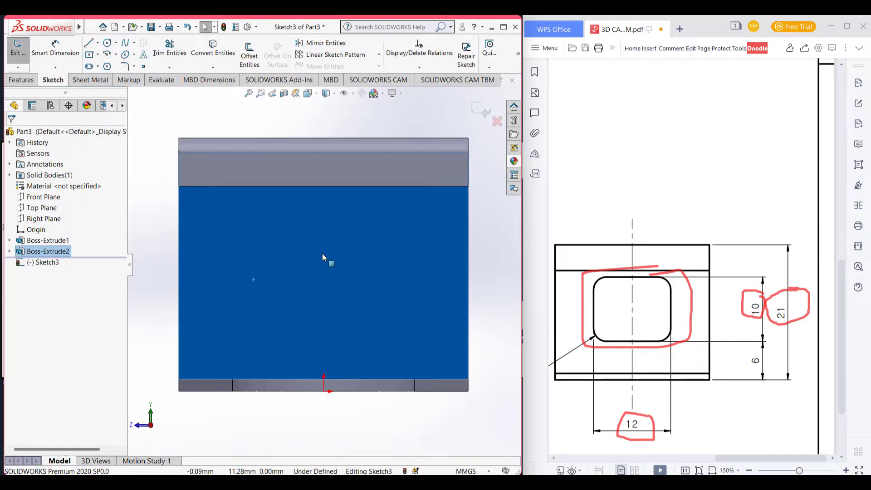
{"action": "left_click", "coordinate": [97, 54]}
{"action": "left_click", "coordinate": [104, 57]}
{"action": "left_click", "coordinate": [98, 54]}
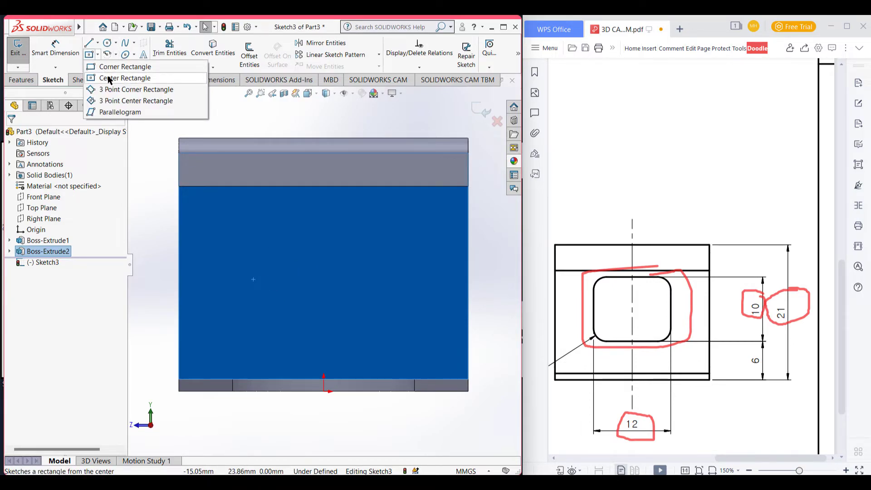
{"action": "left_click", "coordinate": [131, 76]}
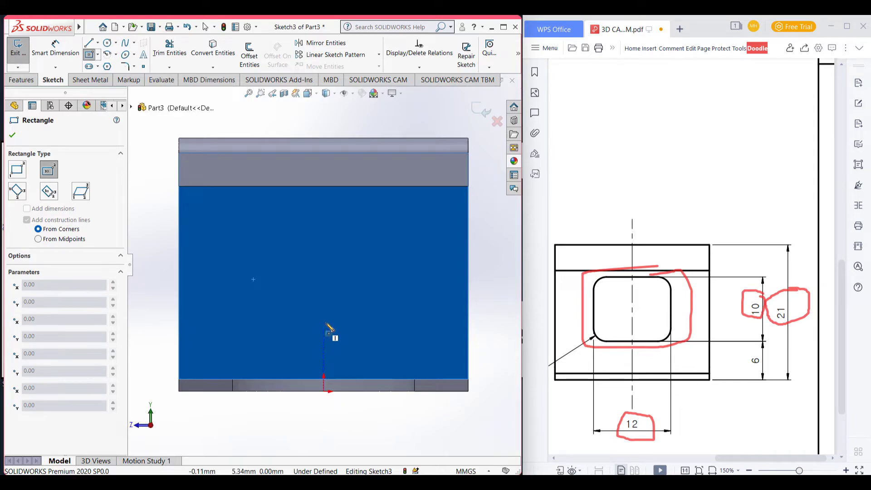
{"action": "left_click", "coordinate": [324, 299]}
{"action": "left_click", "coordinate": [345, 269]}
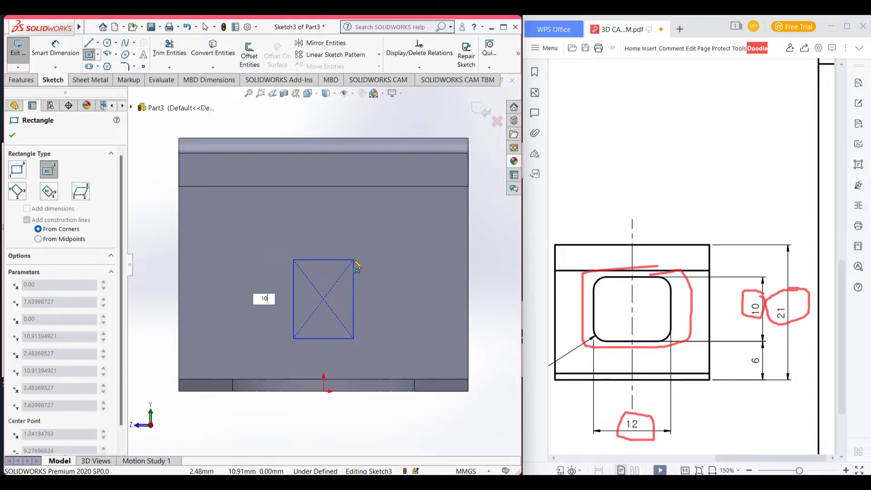
{"action": "type", "text": "10"}
{"action": "key", "text": "Return"}
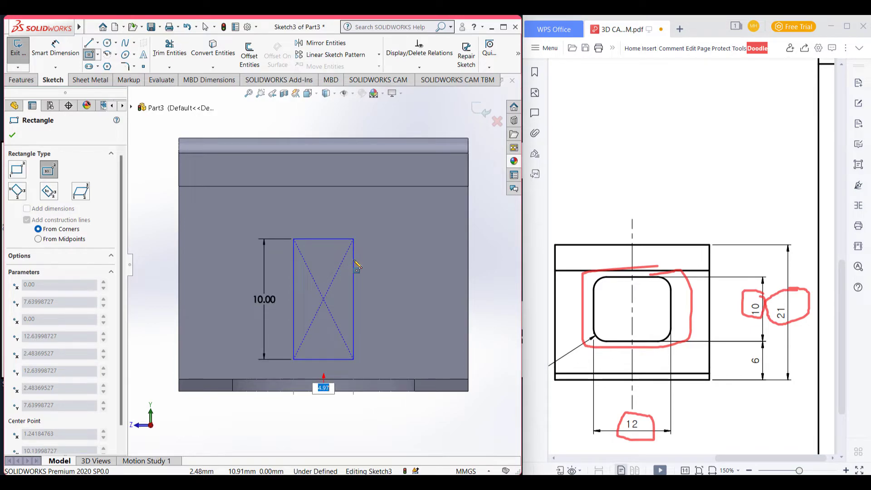
{"action": "type", "text": "12"}
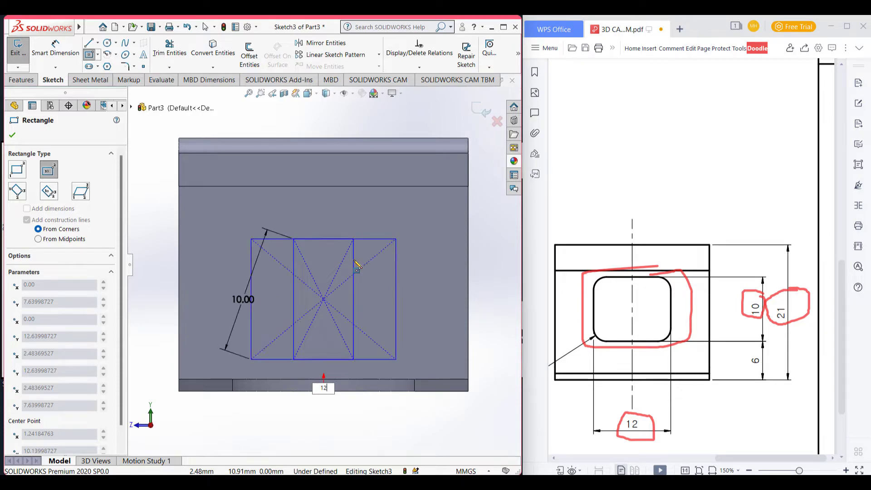
{"action": "key", "text": "Return"}
Step: Mark the 6 mm window offset in the drawing and dimension the rectangle's lower edge 6 mm above the base plate's underside
{"action": "left_click_drag", "start_coordinate": [767, 351], "coordinate": [754, 348]}
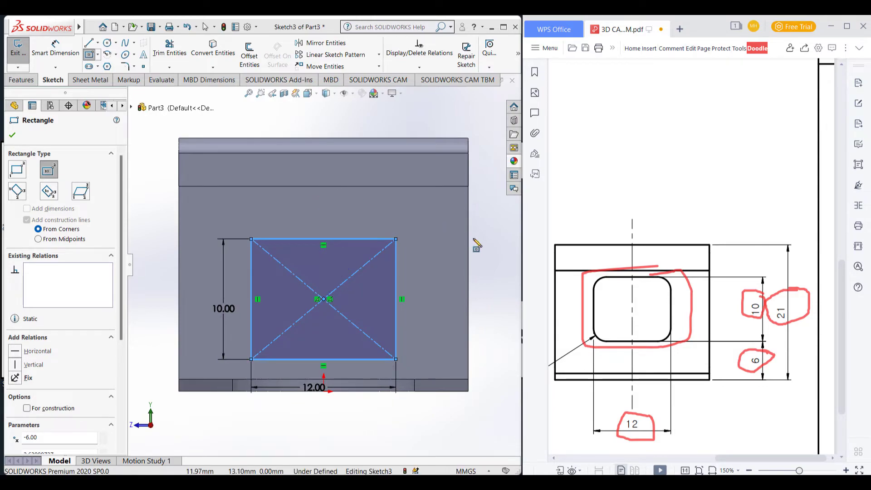
{"action": "right_click_drag", "start_coordinate": [476, 245], "coordinate": [477, 213]}
{"action": "left_click", "coordinate": [361, 363]}
{"action": "left_click", "coordinate": [431, 393]}
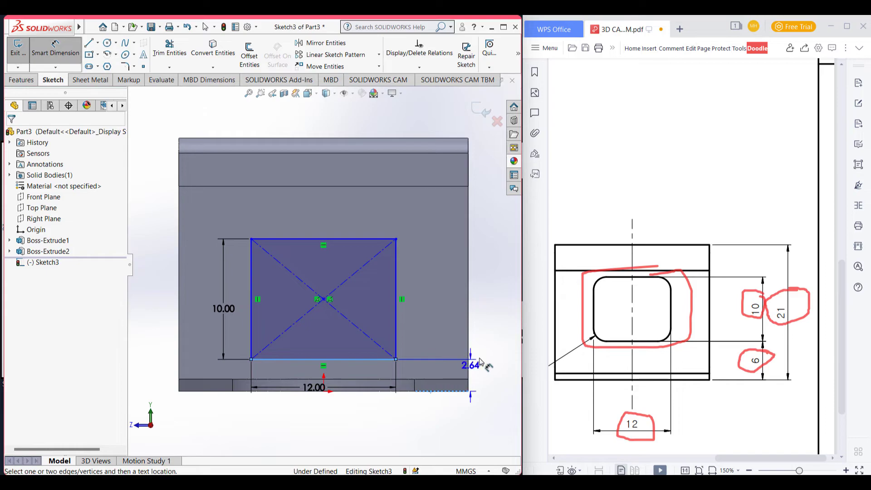
{"action": "left_click", "coordinate": [489, 375]}
{"action": "type", "text": "6"}
{"action": "key", "text": "Return"}
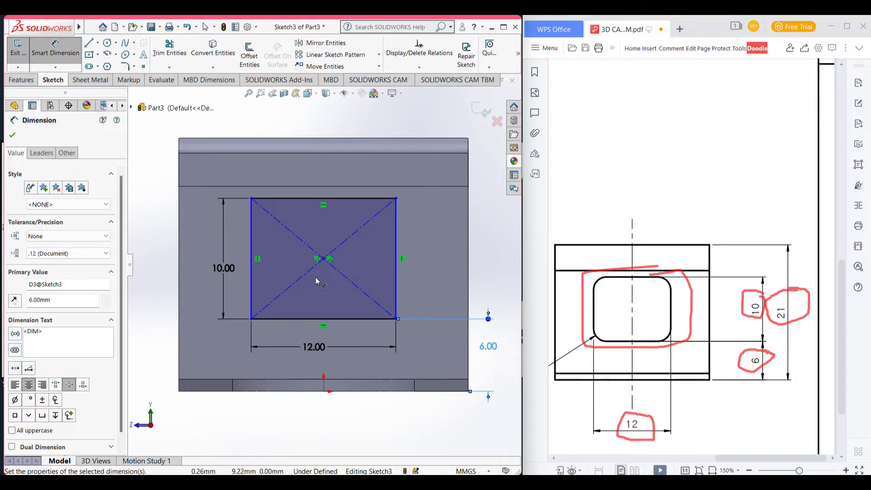
{"action": "key", "text": "Escape"}
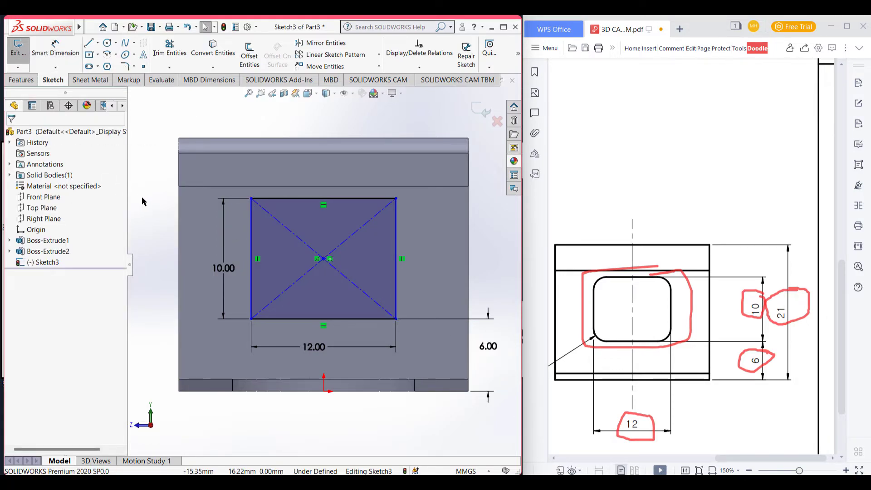
Step: Cut the sketched 12 by 10 mm window through the upright flange with a 24 mm blind extruded cut
{"action": "key", "text": "ctrl+7"}
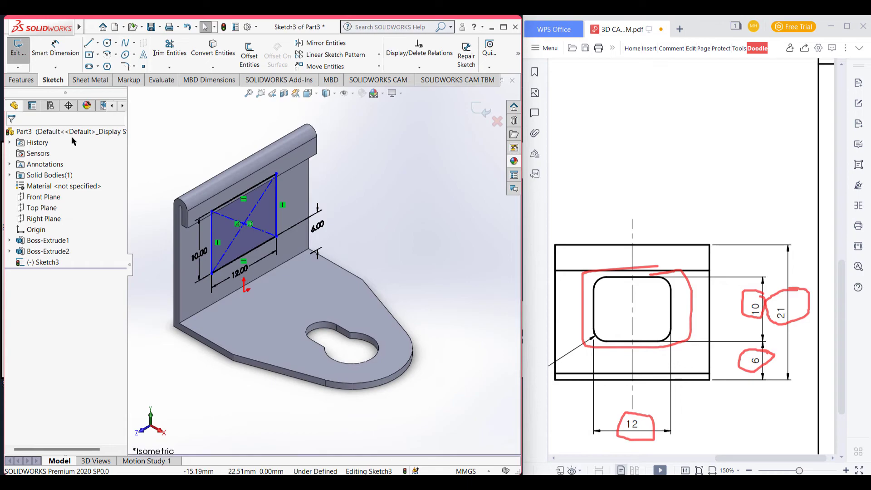
{"action": "left_click", "coordinate": [21, 81]}
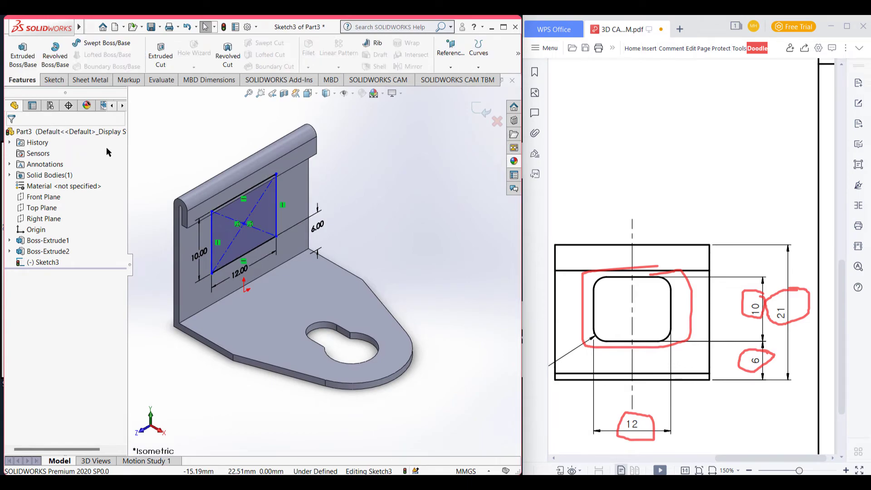
{"action": "left_click", "coordinate": [158, 58]}
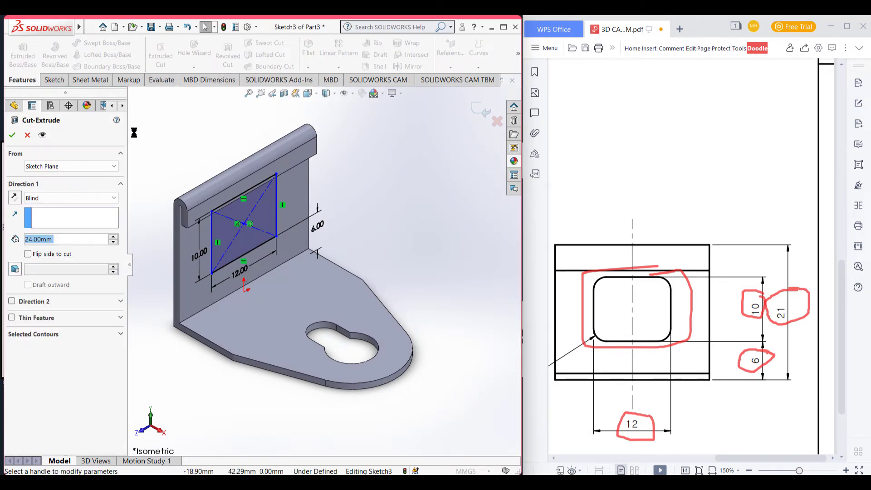
{"action": "left_click", "coordinate": [12, 134]}
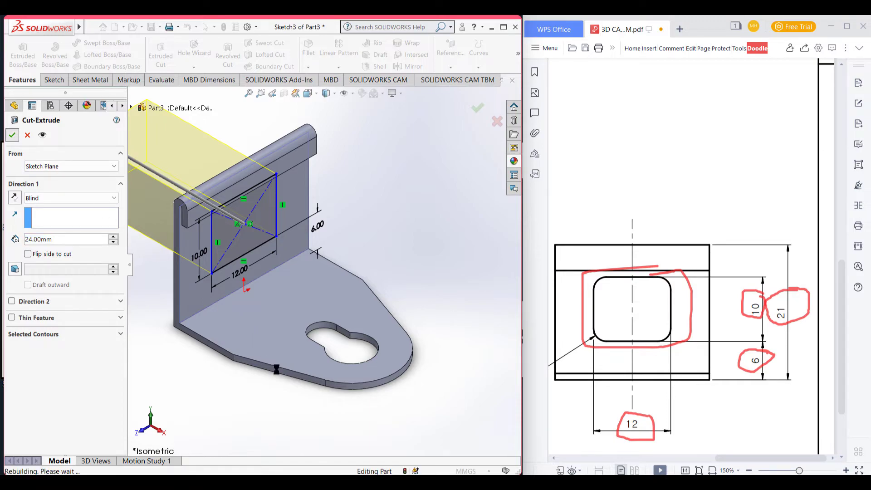
{"action": "left_click", "coordinate": [295, 409]}
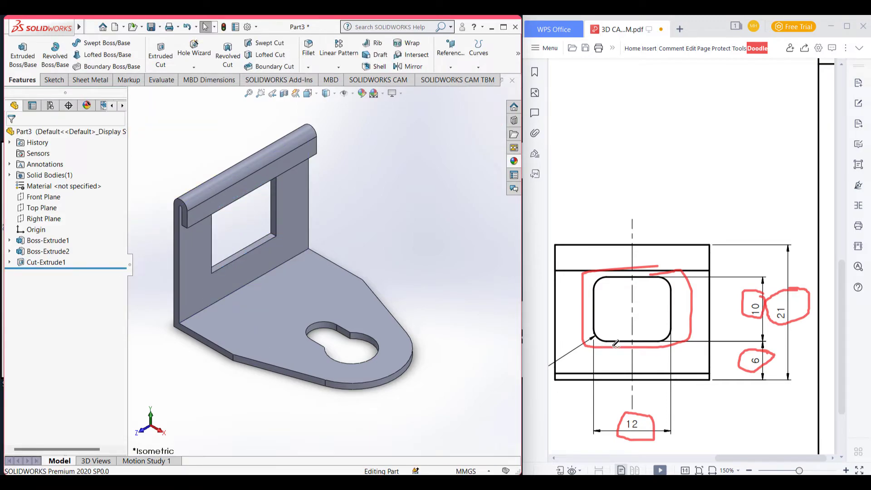
Step: Mark the rounded corners of the flange window in the drawing
{"action": "left_click_drag", "start_coordinate": [671, 276], "coordinate": [671, 290]}
{"action": "left_click_drag", "start_coordinate": [598, 271], "coordinate": [602, 292]}
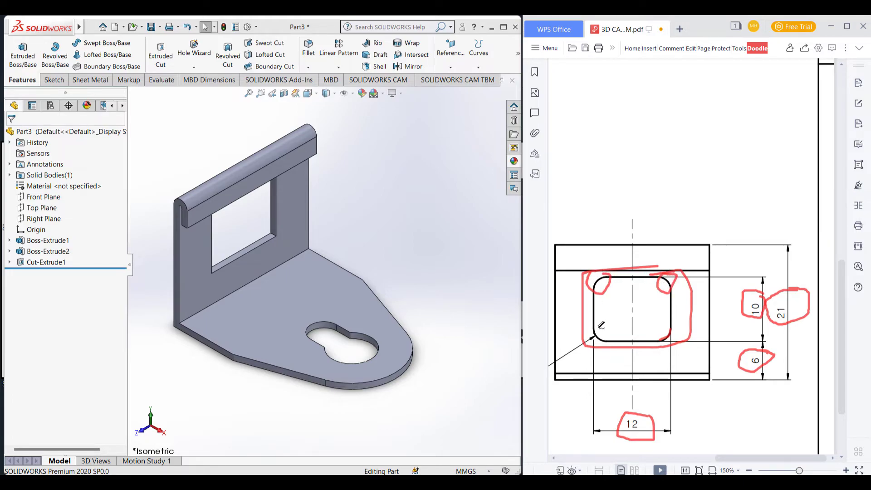
{"action": "left_click_drag", "start_coordinate": [597, 326], "coordinate": [590, 335]}
Step: Start a symmetric fillet with a 2 mm radius on one lower corner edge of the flange window
{"action": "scroll", "coordinate": [434, 306], "scroll_direction": "up", "scroll_amount": 1}
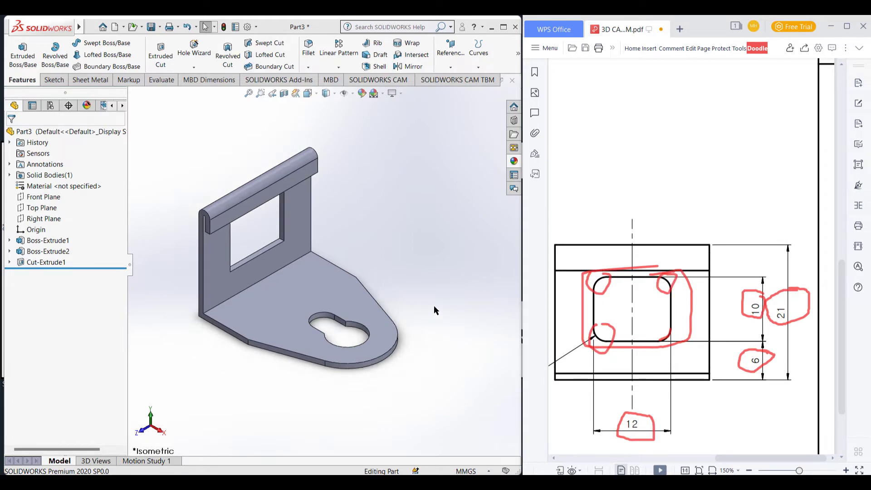
{"action": "left_click", "coordinate": [308, 54]}
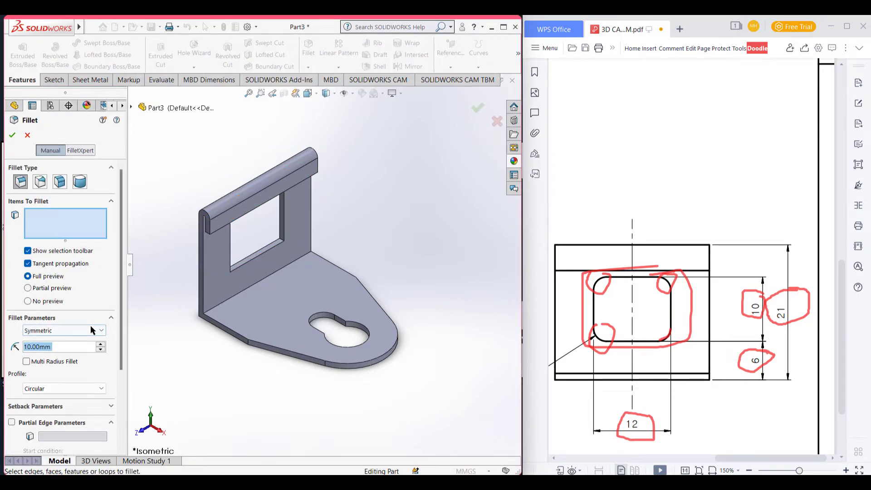
{"action": "type", "text": "2"}
{"action": "key", "text": "Return"}
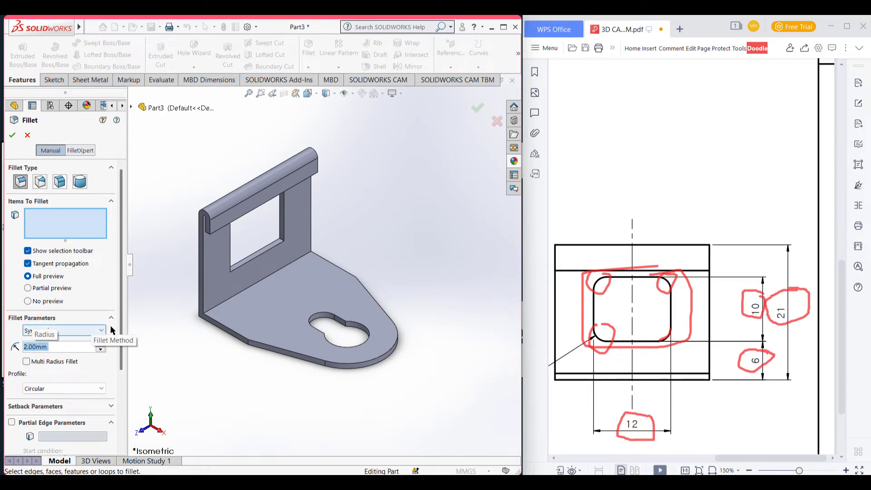
{"action": "left_click", "coordinate": [280, 244]}
{"action": "middle_click_drag", "start_coordinate": [281, 243], "coordinate": [328, 257]}
{"action": "scroll", "coordinate": [329, 257], "scroll_direction": "down", "scroll_amount": 3}
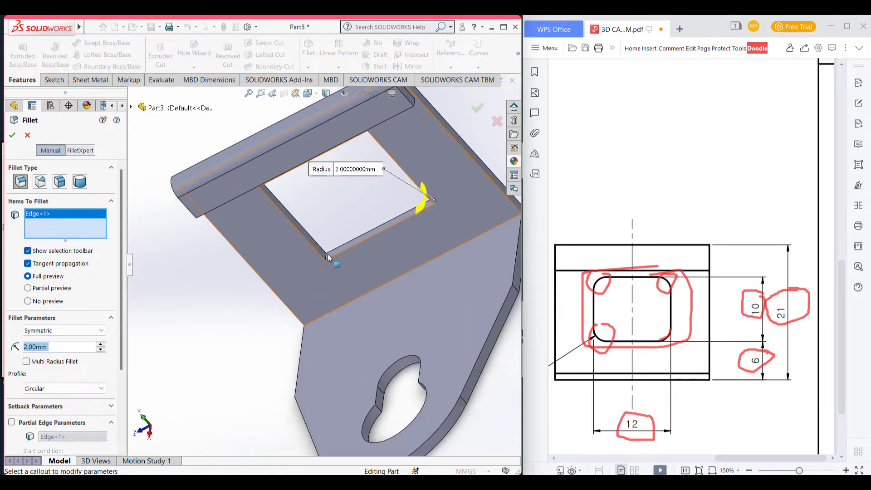
{"action": "left_click", "coordinate": [328, 257]}
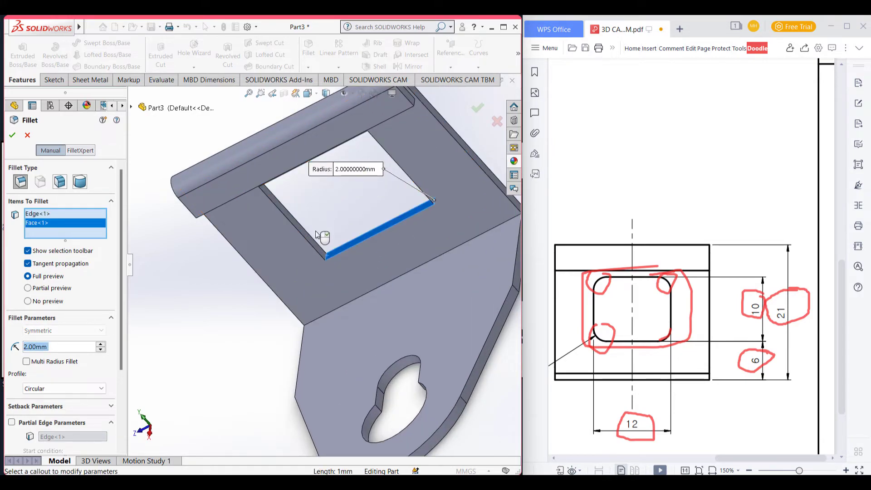
{"action": "right_click", "coordinate": [84, 225]}
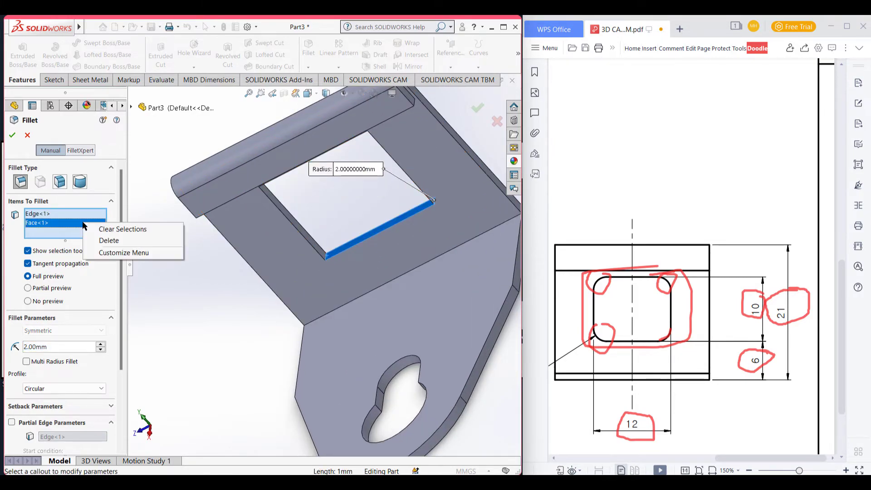
{"action": "left_click", "coordinate": [109, 240]}
Step: Add the window's other three corner edges to the 2 mm fillet, create it and return to the isometric view
{"action": "scroll", "coordinate": [323, 237], "scroll_direction": "down", "scroll_amount": 3}
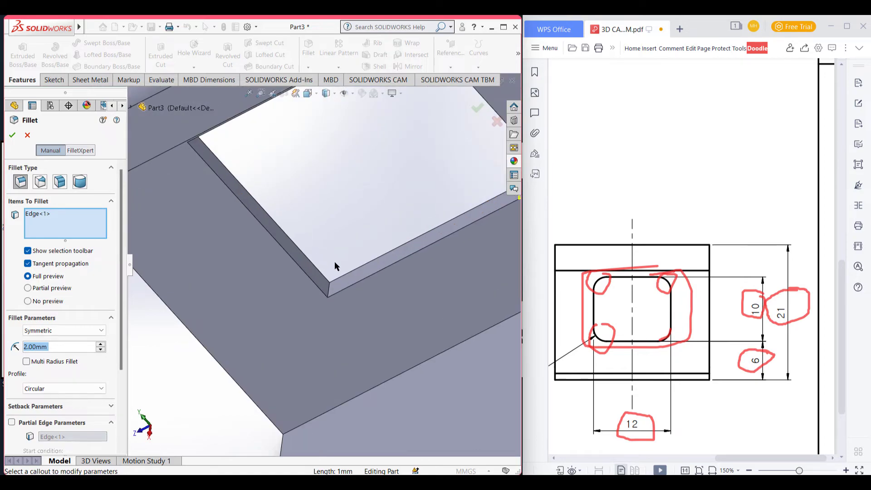
{"action": "left_click", "coordinate": [329, 287]}
{"action": "scroll", "coordinate": [328, 272], "scroll_direction": "up", "scroll_amount": 5}
{"action": "middle_click_drag", "start_coordinate": [328, 272], "coordinate": [277, 200]}
{"action": "scroll", "coordinate": [317, 241], "scroll_direction": "down", "scroll_amount": 5}
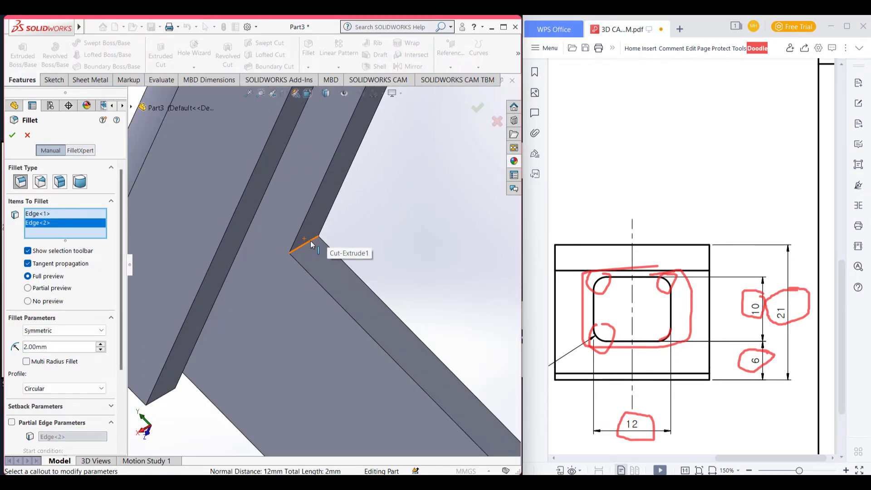
{"action": "left_click", "coordinate": [318, 243]}
{"action": "scroll", "coordinate": [381, 233], "scroll_direction": "up", "scroll_amount": 5}
{"action": "middle_click_drag", "start_coordinate": [381, 234], "coordinate": [343, 198]}
{"action": "scroll", "coordinate": [343, 198], "scroll_direction": "down", "scroll_amount": 5}
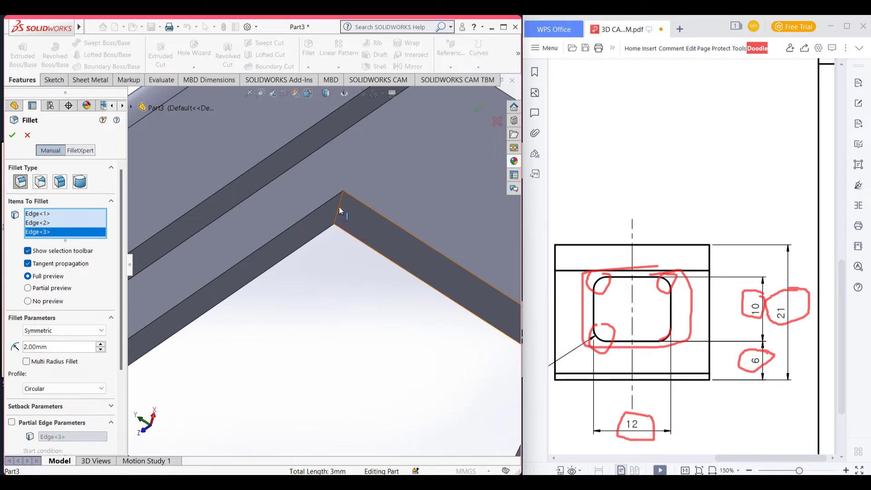
{"action": "left_click", "coordinate": [327, 235]}
{"action": "scroll", "coordinate": [327, 235], "scroll_direction": "up", "scroll_amount": 5}
{"action": "left_click", "coordinate": [12, 136]}
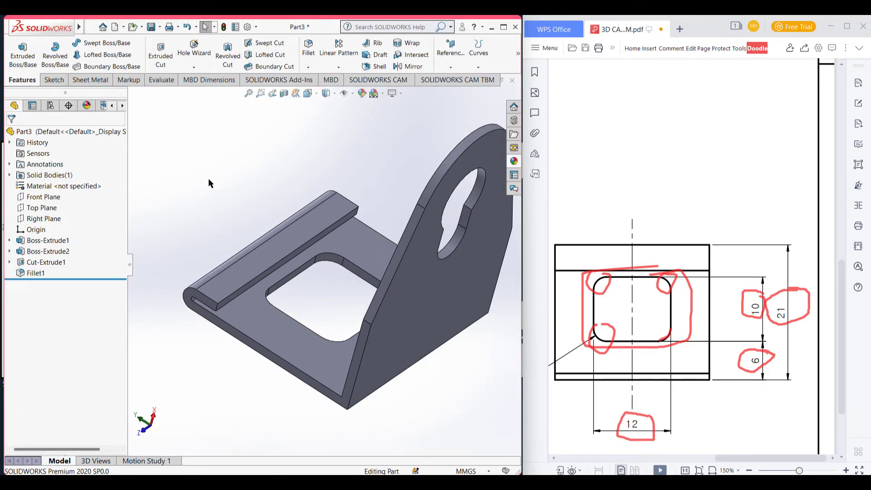
{"action": "key", "text": "ctrl+7"}
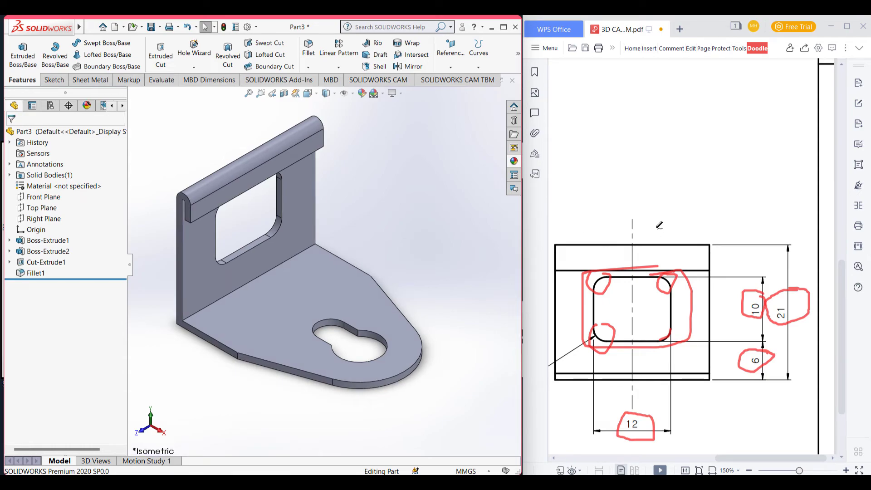
Step: Mark the bend between flange and base plate and its R2 radius in the drawing's side view
{"action": "scroll", "coordinate": [652, 224], "scroll_direction": "down", "scroll_amount": 10}
{"action": "scroll", "coordinate": [661, 224], "scroll_direction": "left", "scroll_amount": 3, "text": "shift"}
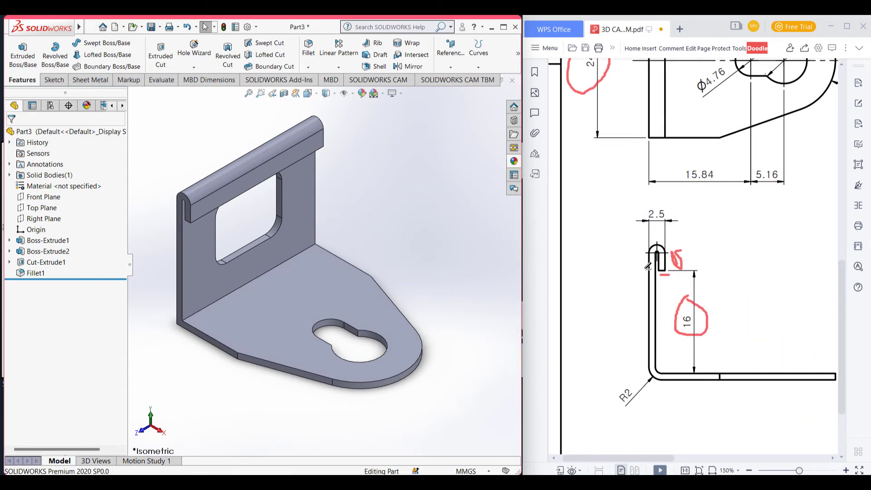
{"action": "mouse_move", "coordinate": [646, 373]}
{"action": "left_mouse_down"}
{"action": "mouse_move", "coordinate": [604, 398]}
{"action": "mouse_move", "coordinate": [632, 410]}
{"action": "mouse_move", "coordinate": [639, 376]}
{"action": "mouse_move", "coordinate": [654, 385]}
{"action": "mouse_move", "coordinate": [654, 353]}
{"action": "left_mouse_up"}
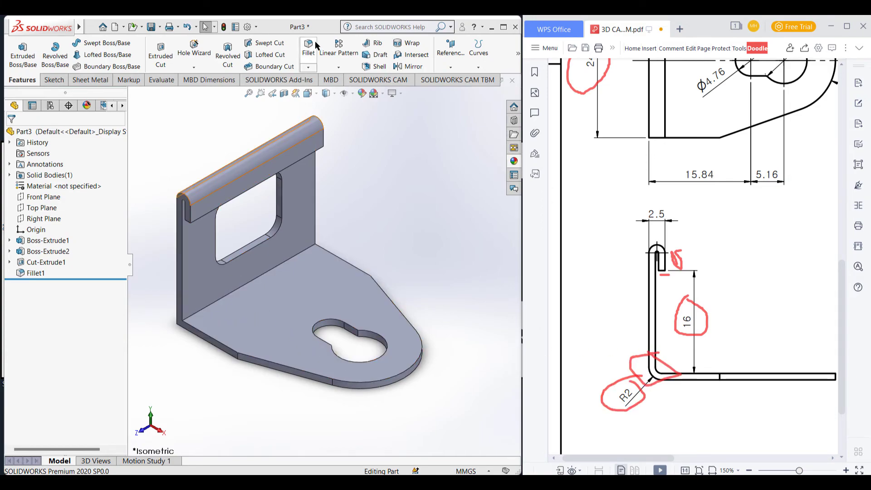
Step: Fillet the inner and outer bend edges between the upright flange and the base plate with a 2 mm radius
{"action": "left_click", "coordinate": [310, 53]}
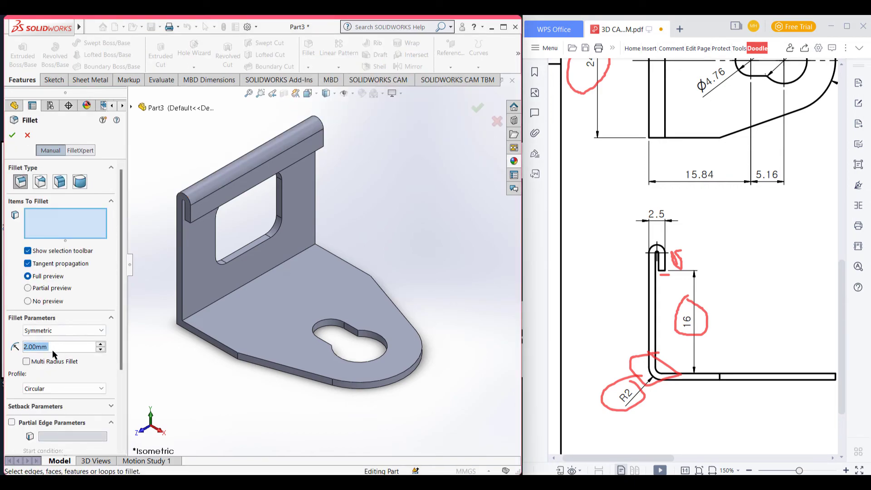
{"action": "left_click", "coordinate": [202, 315]}
{"action": "mouse_move", "coordinate": [202, 314]}
{"action": "middle_mouse_down"}
{"action": "mouse_move", "coordinate": [233, 350]}
{"action": "mouse_move", "coordinate": [256, 349]}
{"action": "mouse_move", "coordinate": [205, 330]}
{"action": "middle_mouse_up"}
{"action": "left_click", "coordinate": [207, 325]}
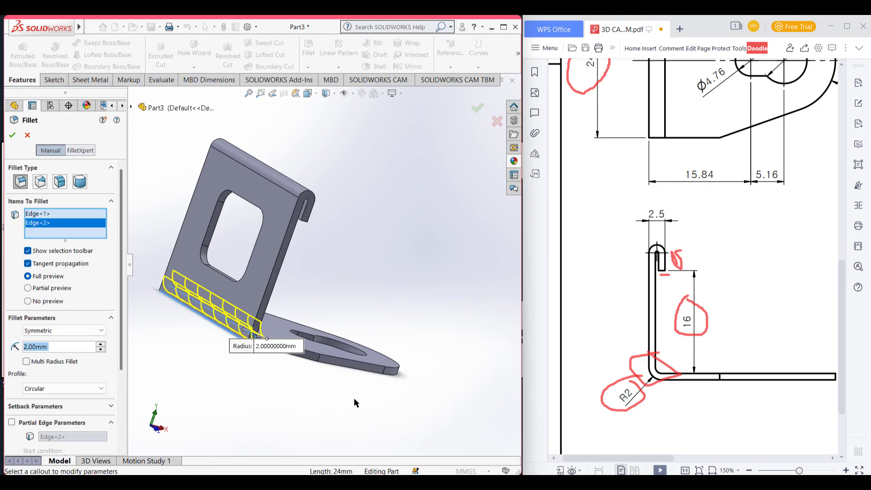
{"action": "middle_click_drag", "start_coordinate": [356, 402], "coordinate": [319, 399]}
{"action": "left_click", "coordinate": [13, 135]}
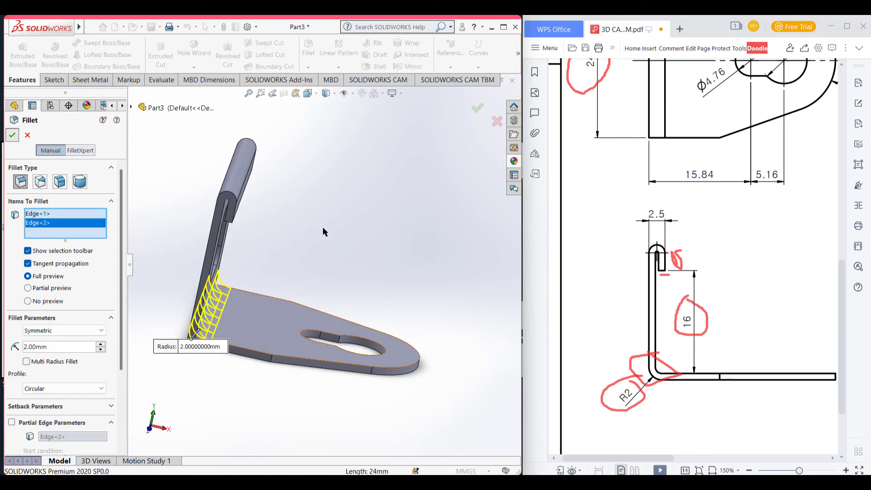
{"action": "key", "text": "ctrl+7"}
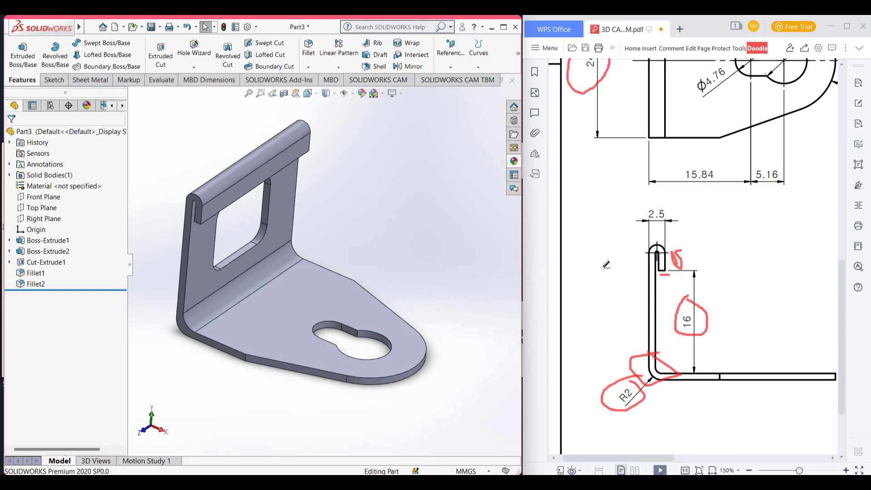
{"action": "scroll", "coordinate": [667, 268], "scroll_direction": "down", "scroll_amount": 2, "text": "ctrl"}
{"action": "scroll", "coordinate": [680, 268], "scroll_direction": "down", "scroll_amount": 2, "text": "ctrl"}
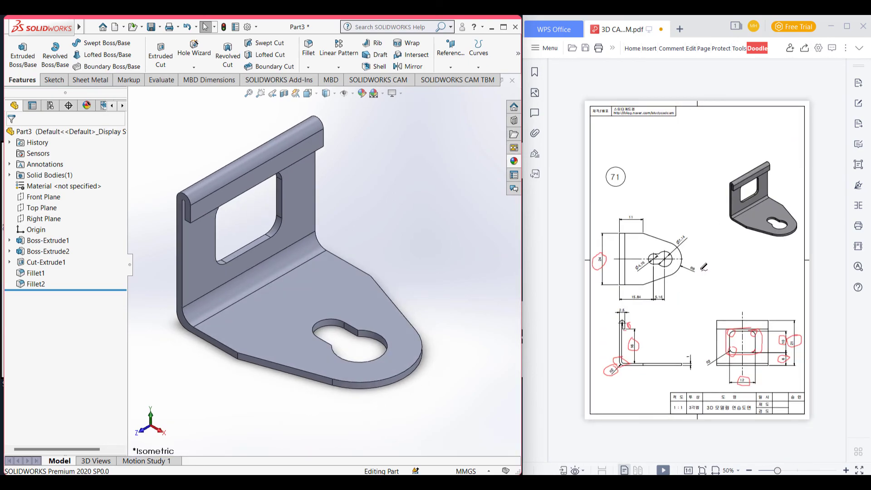
{"action": "scroll", "coordinate": [704, 268], "scroll_direction": "up", "scroll_amount": 1, "text": "ctrl"}
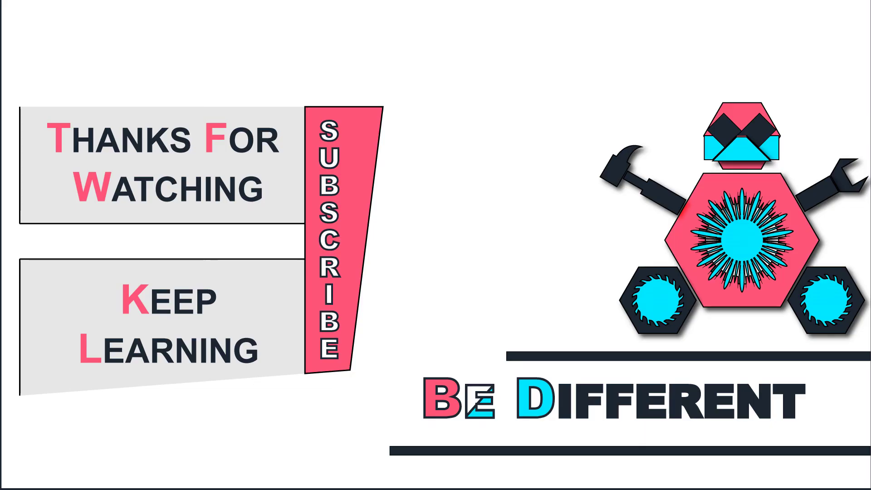